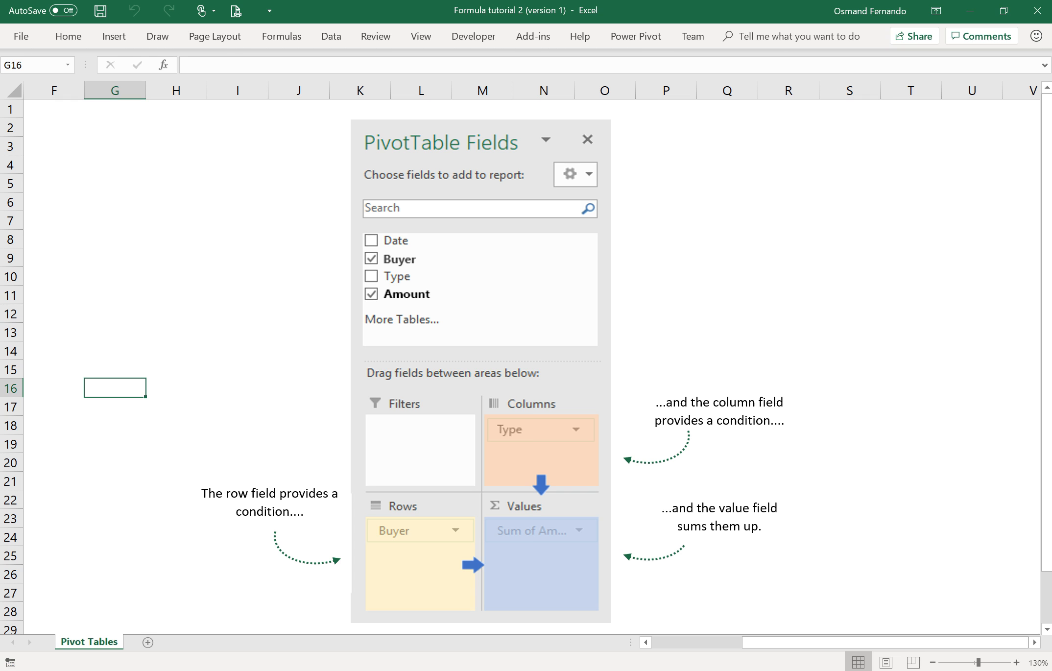
pyautogui.click(616, 321)
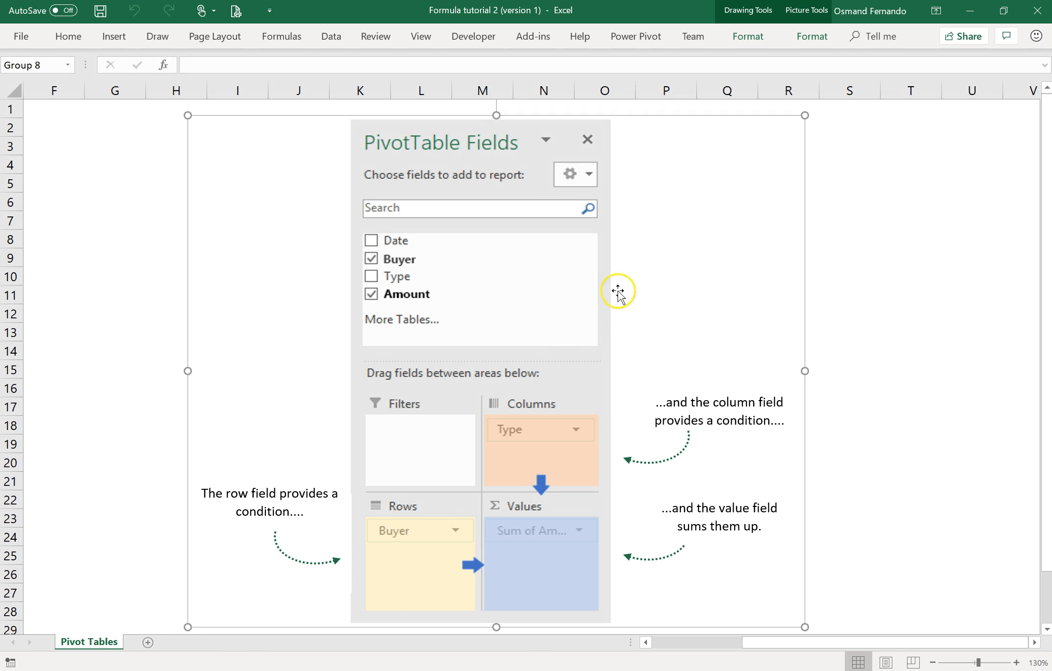
pyautogui.click(815, 244)
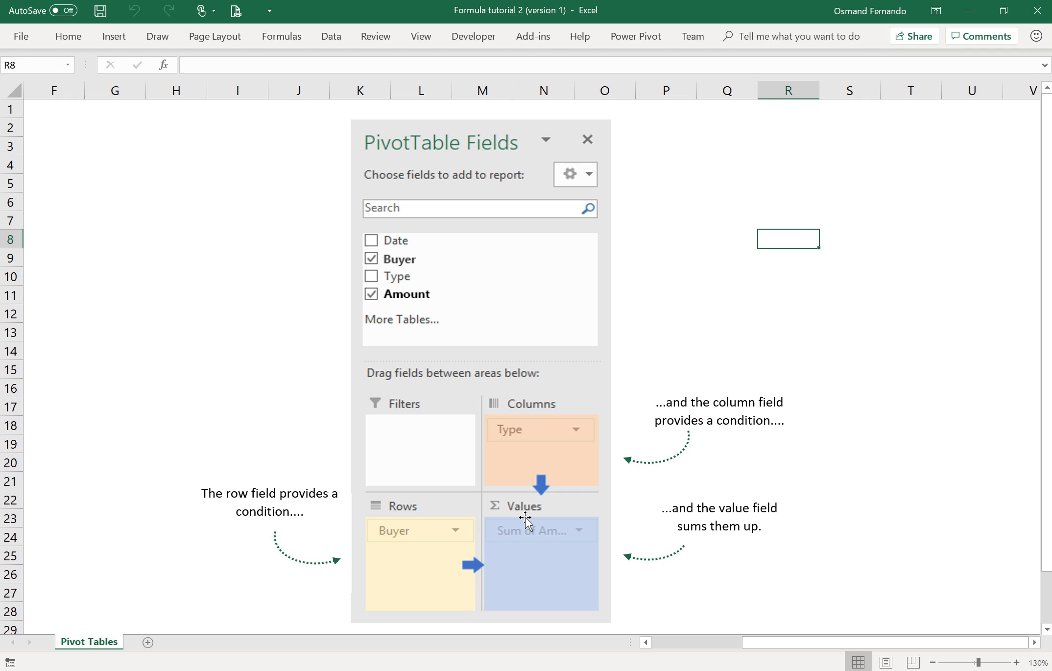
pyautogui.click(415, 534)
# - Create a PivotTable on a new worksheet from the expense table with Date, Buyer, Type and Amount columns
pyautogui.moveTo(984, 640); pyautogui.dragTo(828, 656)
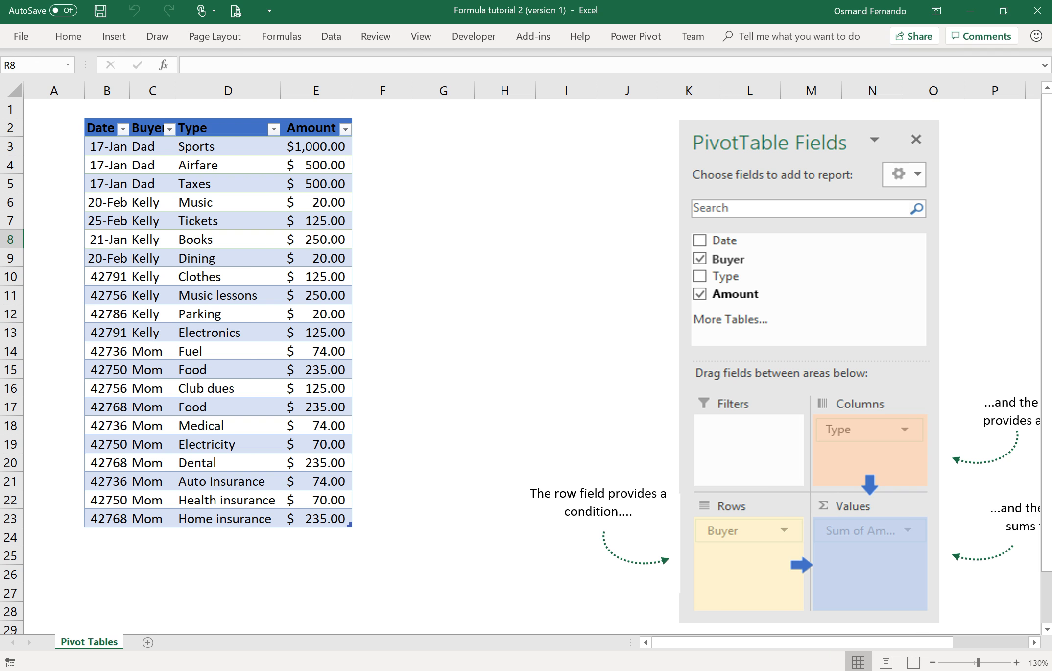
pyautogui.moveTo(81, 132); pyautogui.dragTo(336, 510)
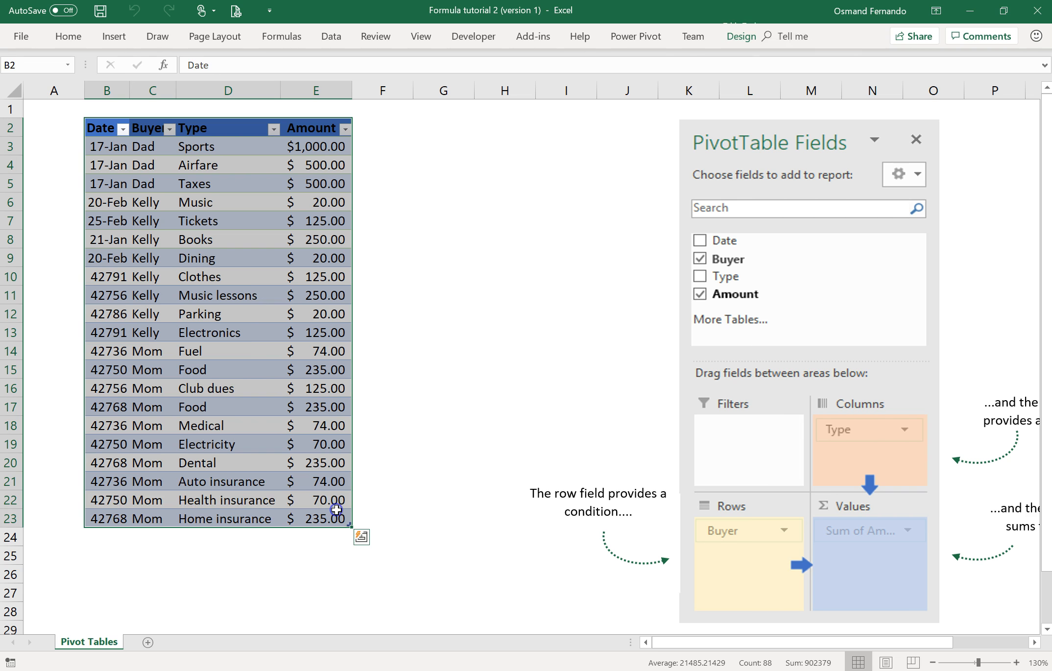
pyautogui.click(290, 312)
pyautogui.click(116, 36)
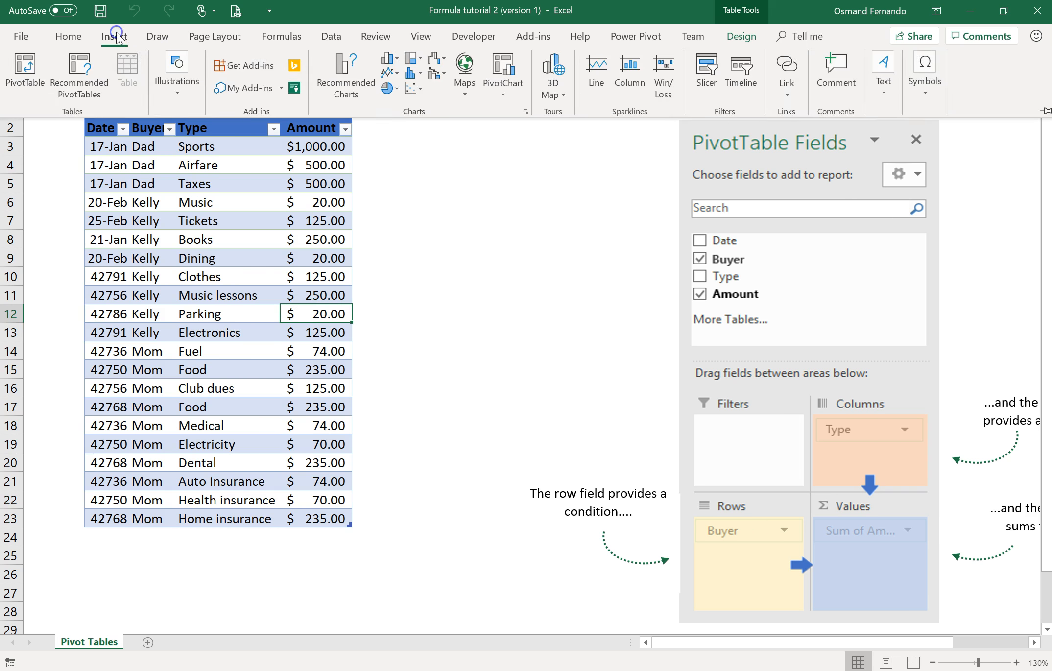
pyautogui.click(32, 71)
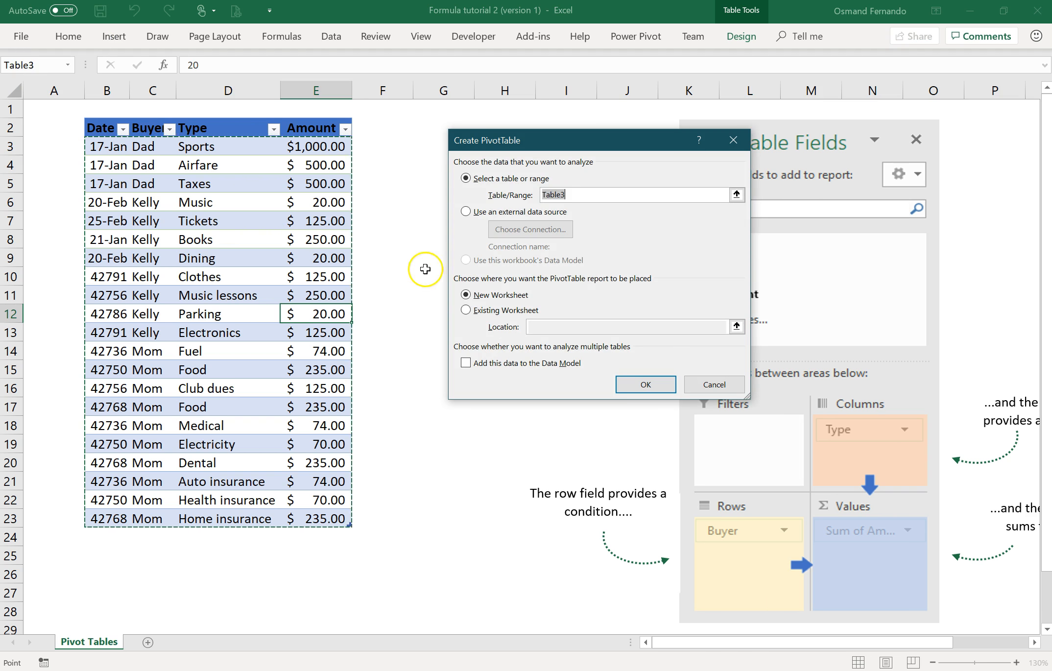
pyautogui.click(655, 385)
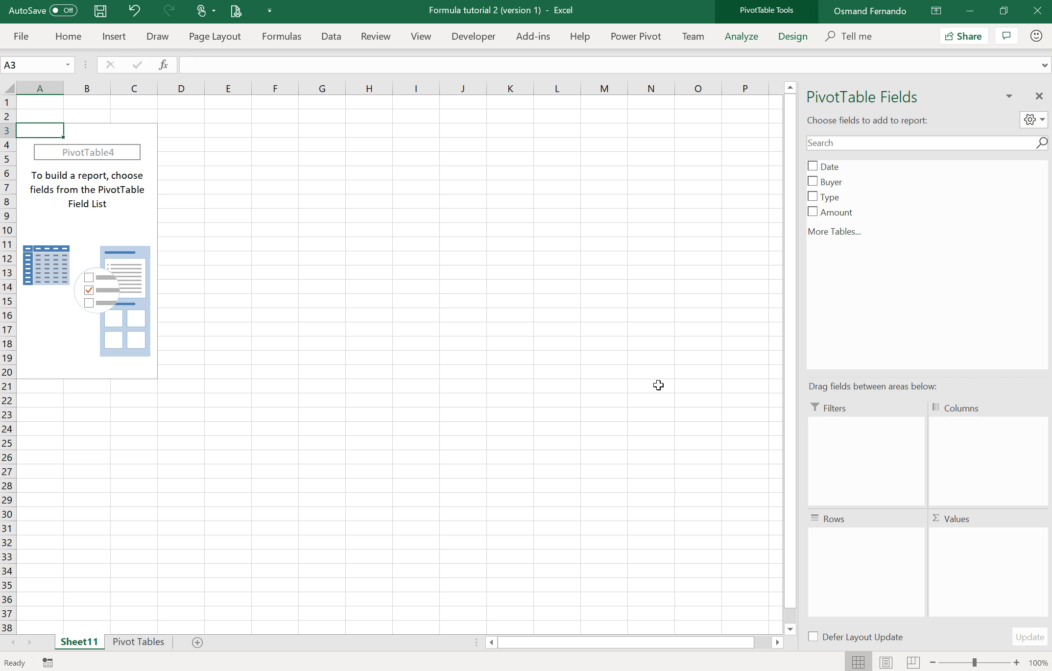
# - Add the Amount field as a sum in the PivotTable's values area and apply the Accounting number format to the total
pyautogui.moveTo(838, 215); pyautogui.dragTo(975, 542)
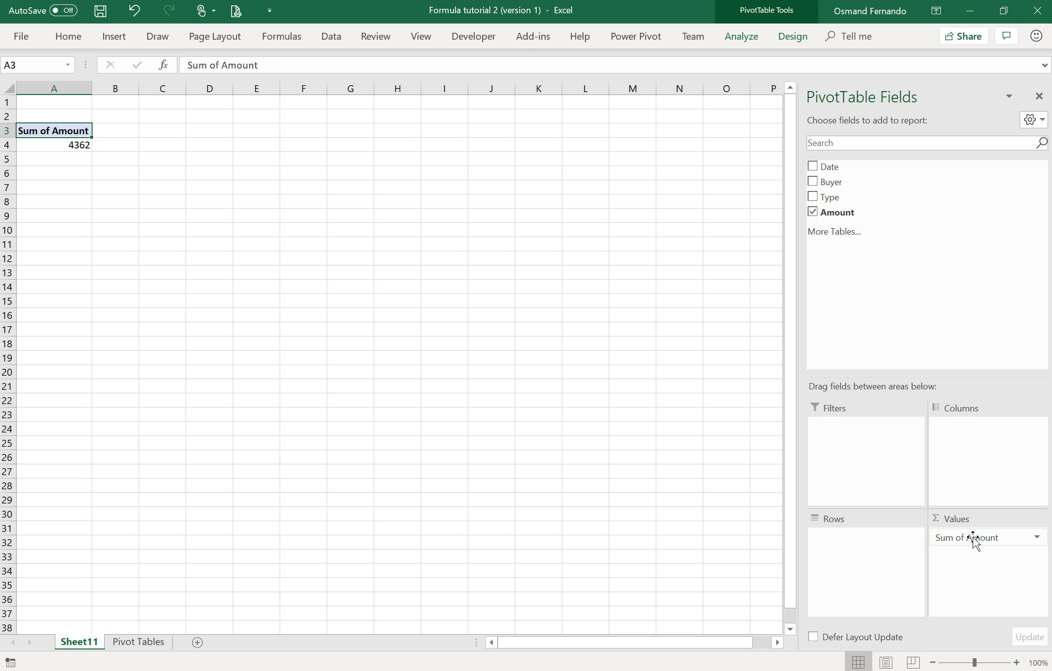
pyautogui.click(78, 145)
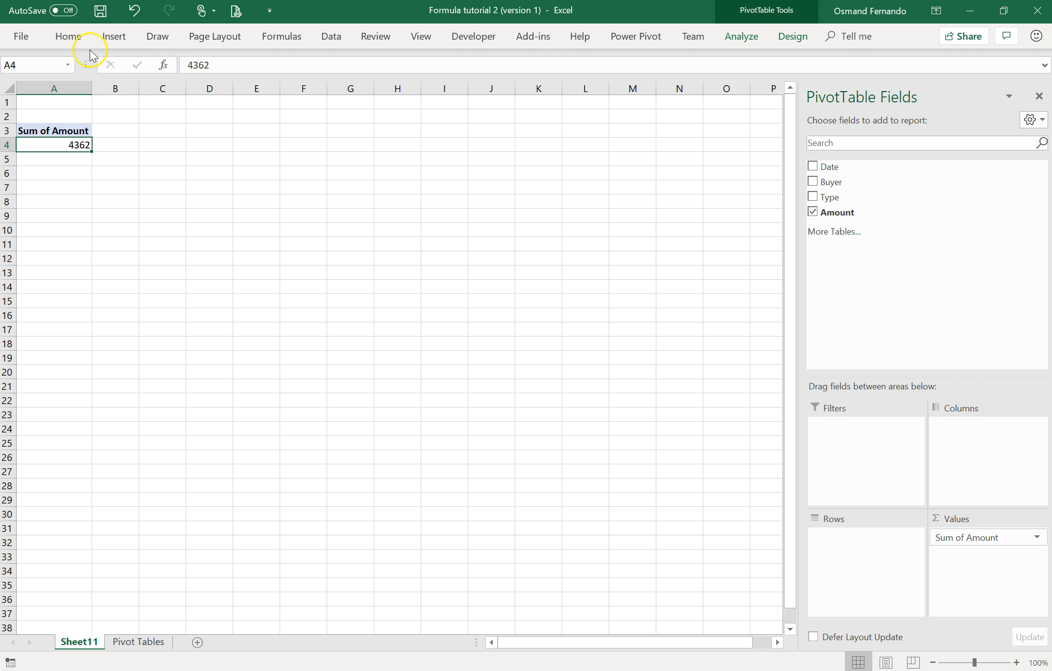
pyautogui.click(70, 37)
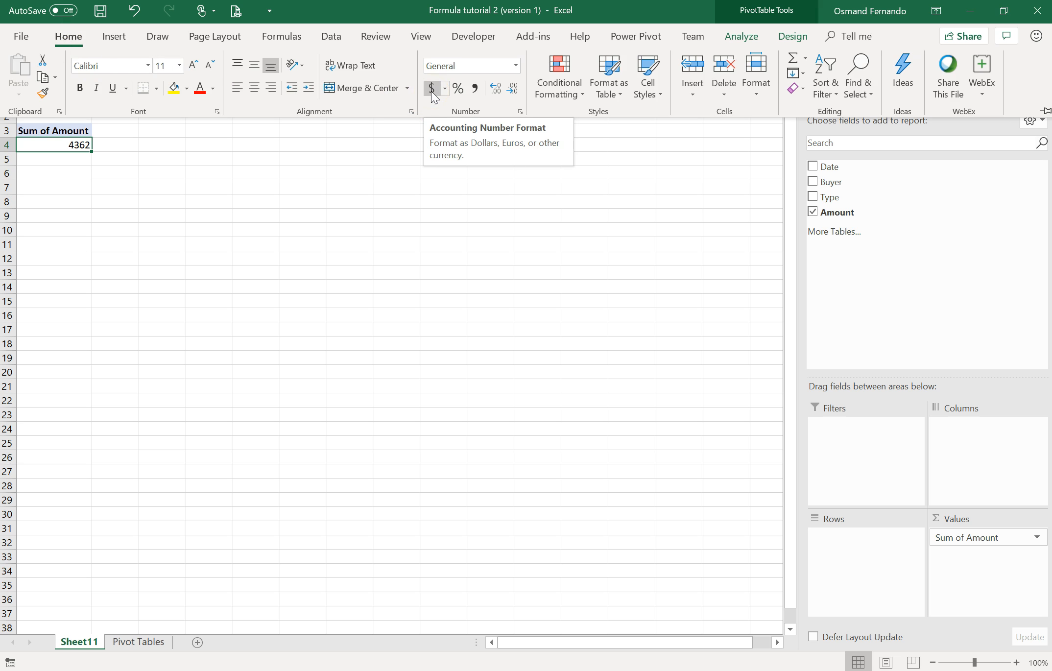
pyautogui.click(430, 89)
pyautogui.click(67, 147)
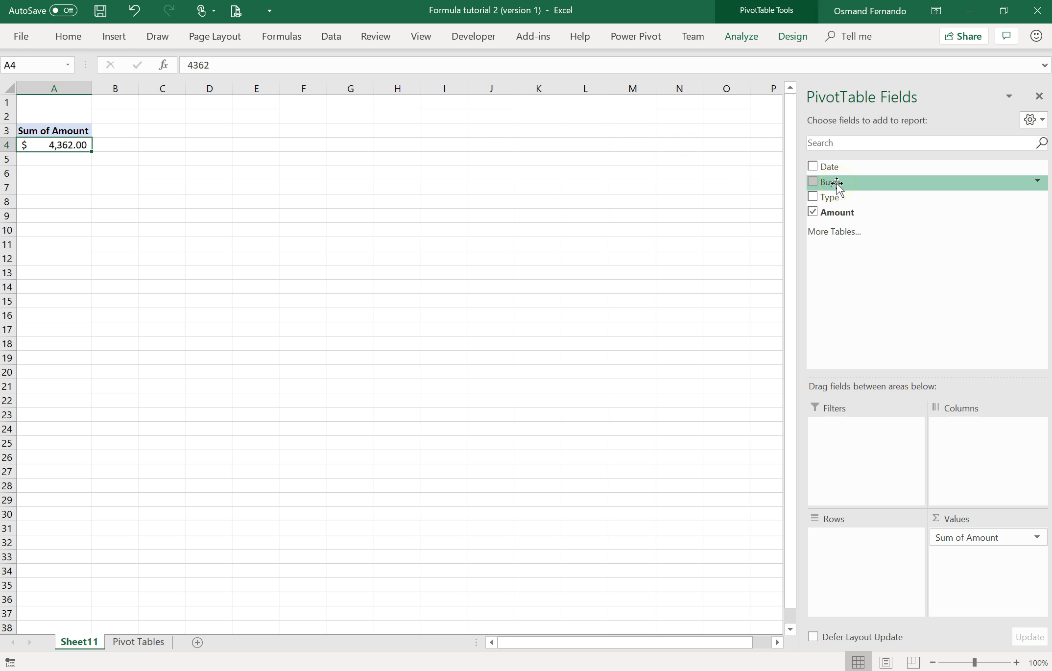
# - Add the Buyer field to the PivotTable's columns area and review each buyer's amount and the grand total
pyautogui.moveTo(836, 184); pyautogui.dragTo(987, 453)
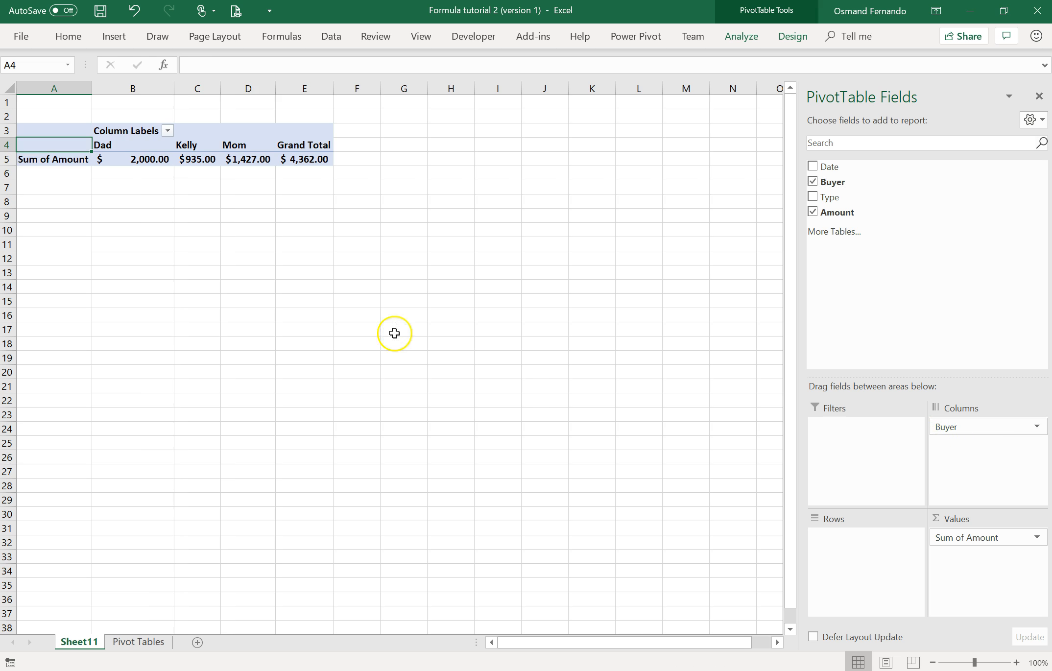
pyautogui.click(126, 162)
pyautogui.click(196, 144)
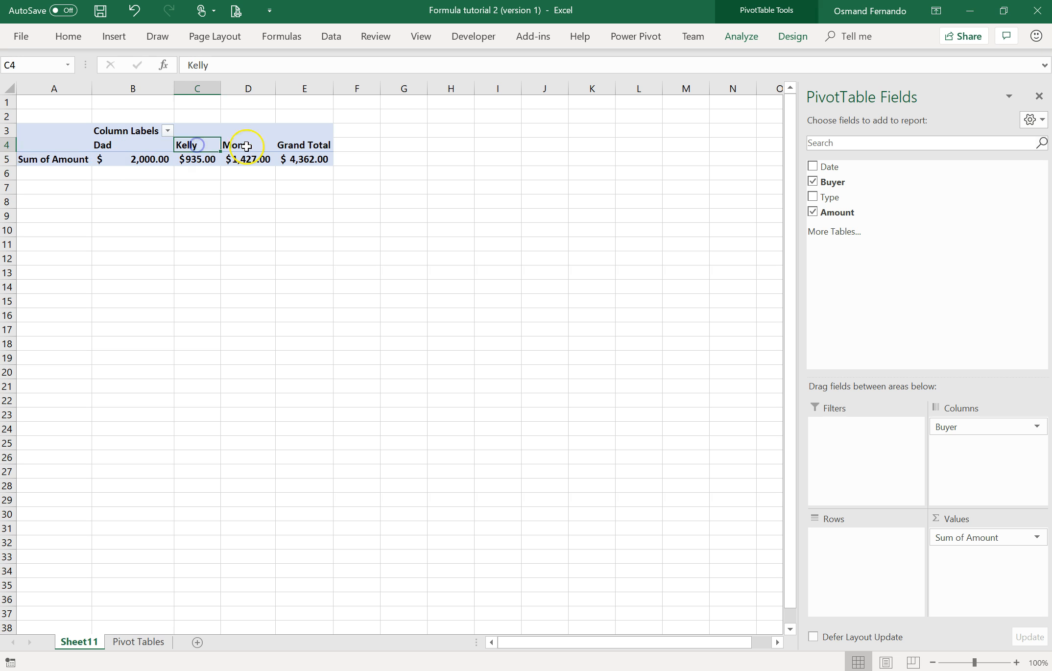
pyautogui.click(244, 146)
pyautogui.click(248, 159)
pyautogui.click(306, 160)
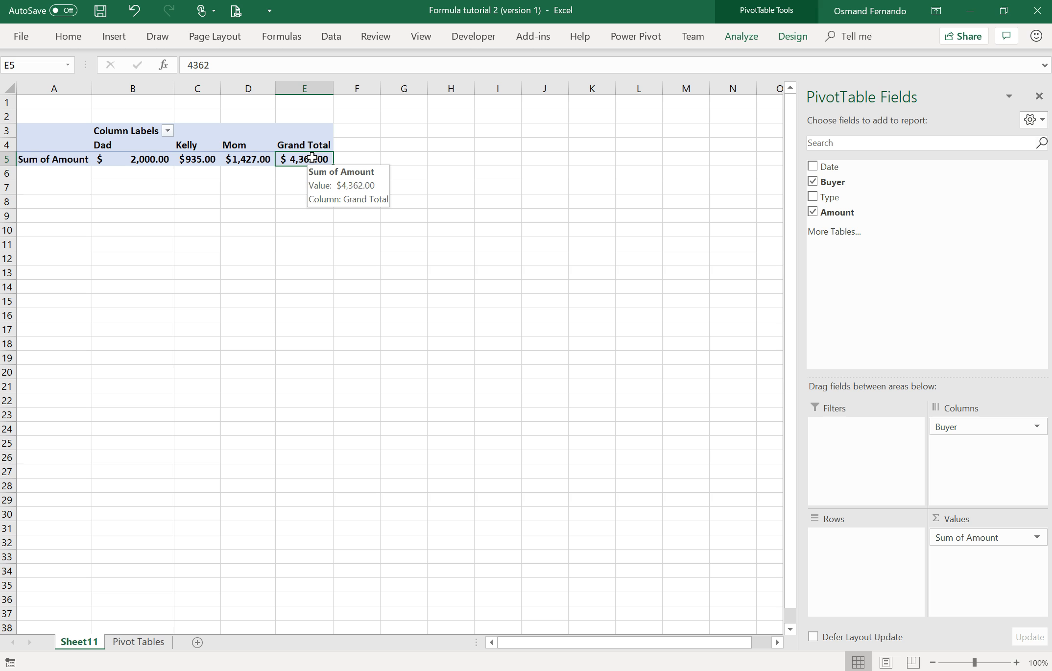
pyautogui.click(294, 158)
# - Move the Buyer field from the columns area to the rows area and review the first buyer's amount and the grand total
pyautogui.moveTo(956, 426); pyautogui.dragTo(876, 554)
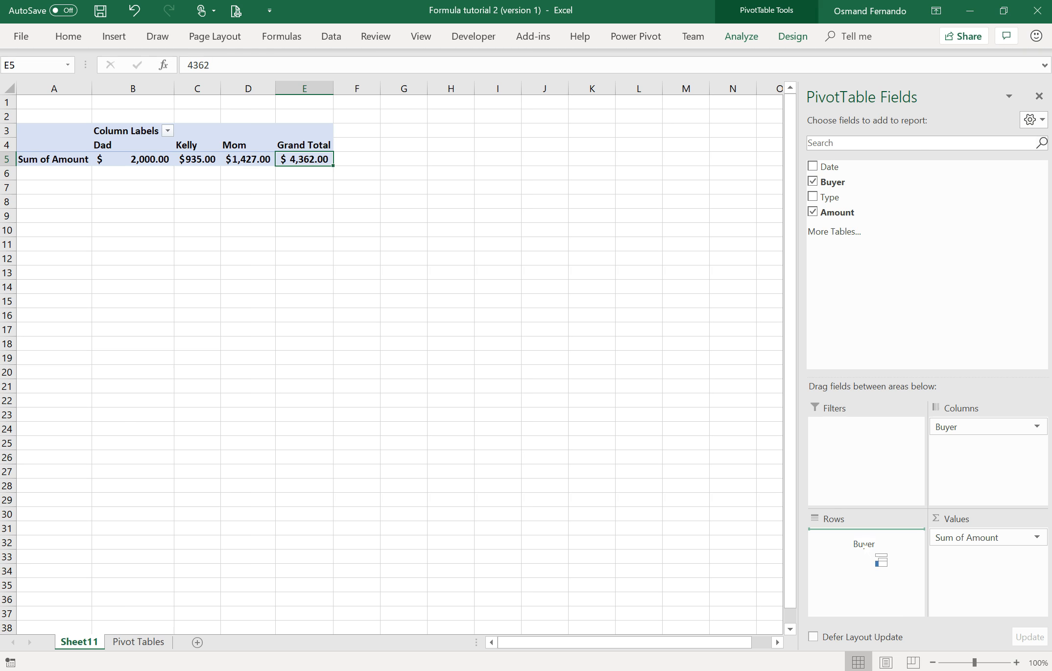
pyautogui.moveTo(876, 554); pyautogui.dragTo(864, 543)
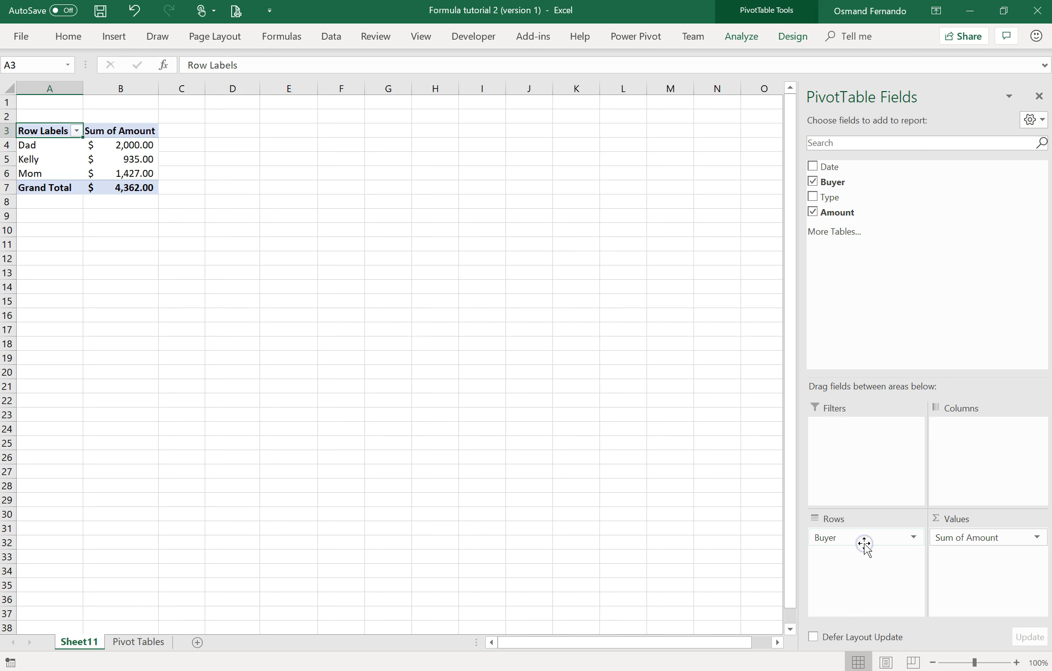
pyautogui.click(45, 146)
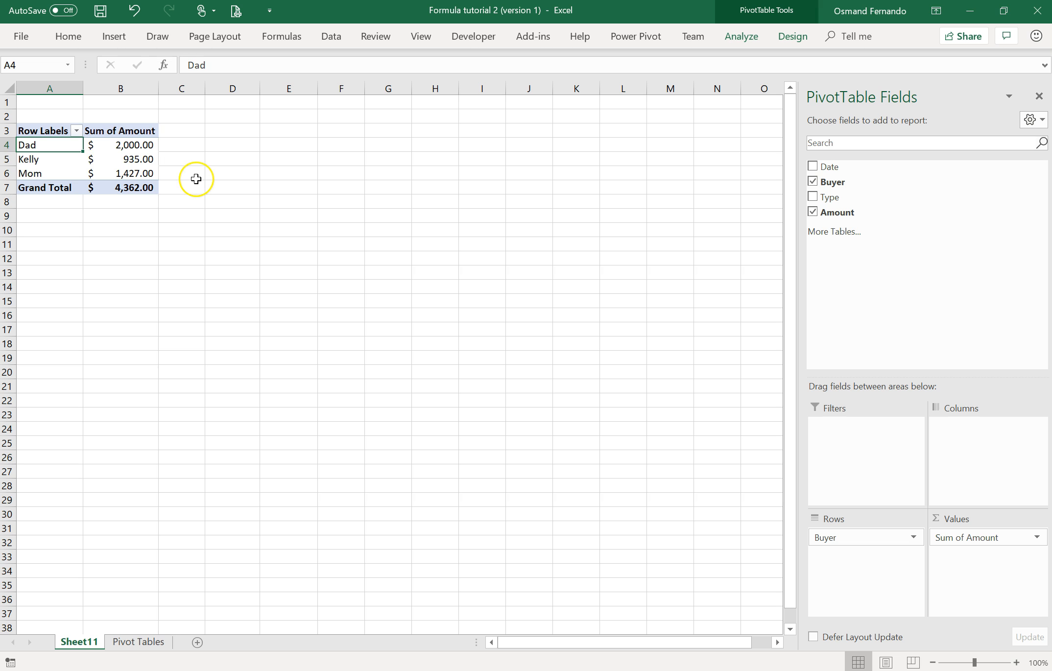
pyautogui.click(118, 150)
pyautogui.click(153, 188)
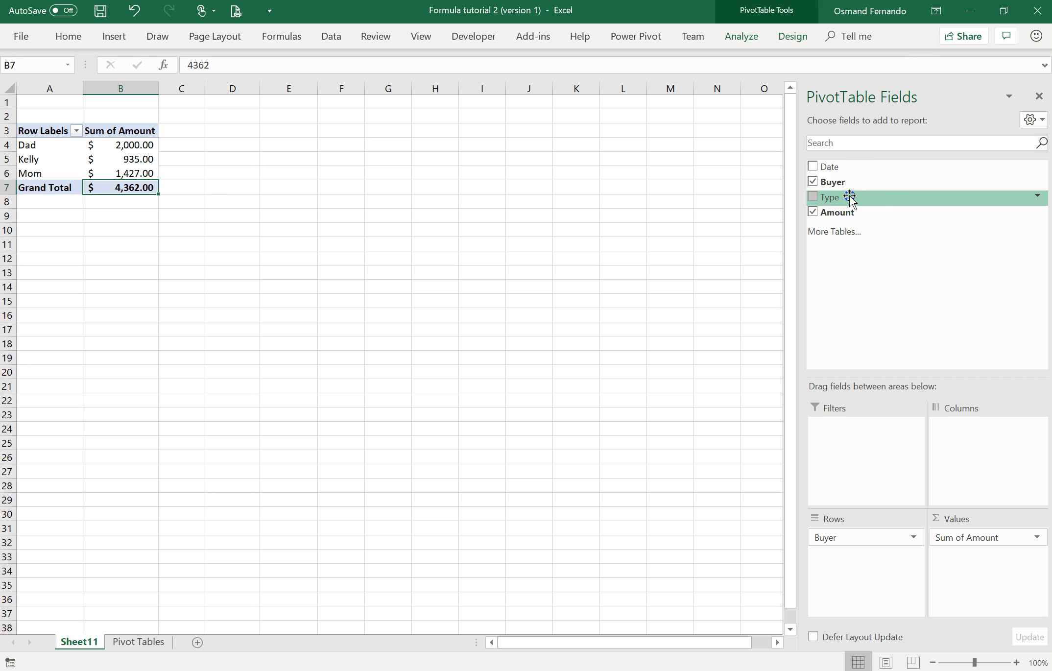
# - Add the Type field to the PivotTable's columns area and look across the expense type columns
pyautogui.moveTo(850, 197); pyautogui.dragTo(957, 430)
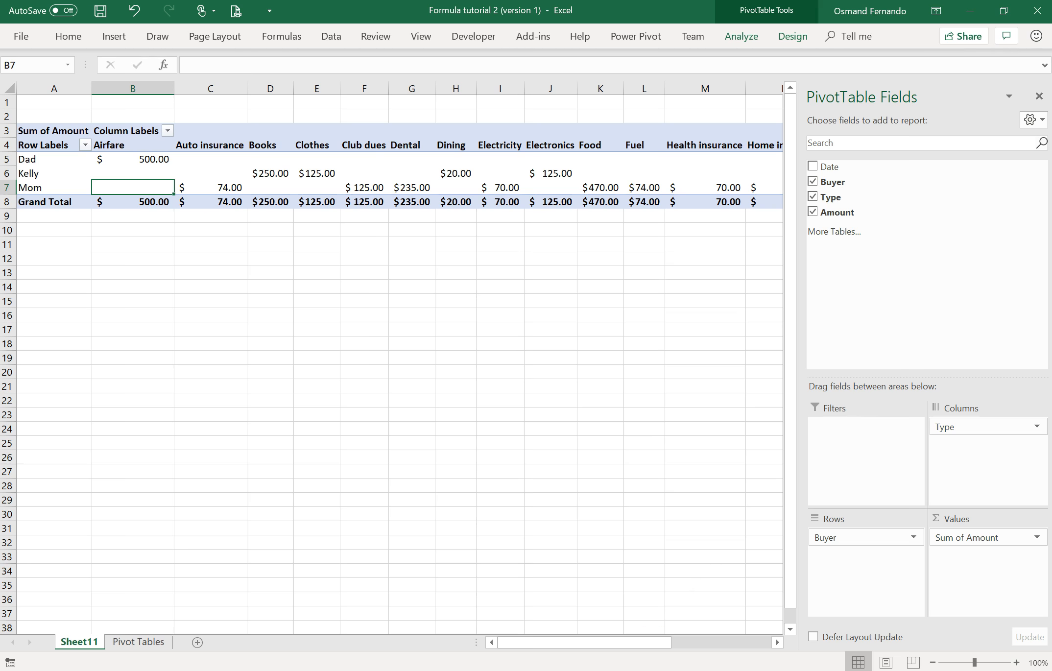
pyautogui.moveTo(644, 648); pyautogui.dragTo(684, 643)
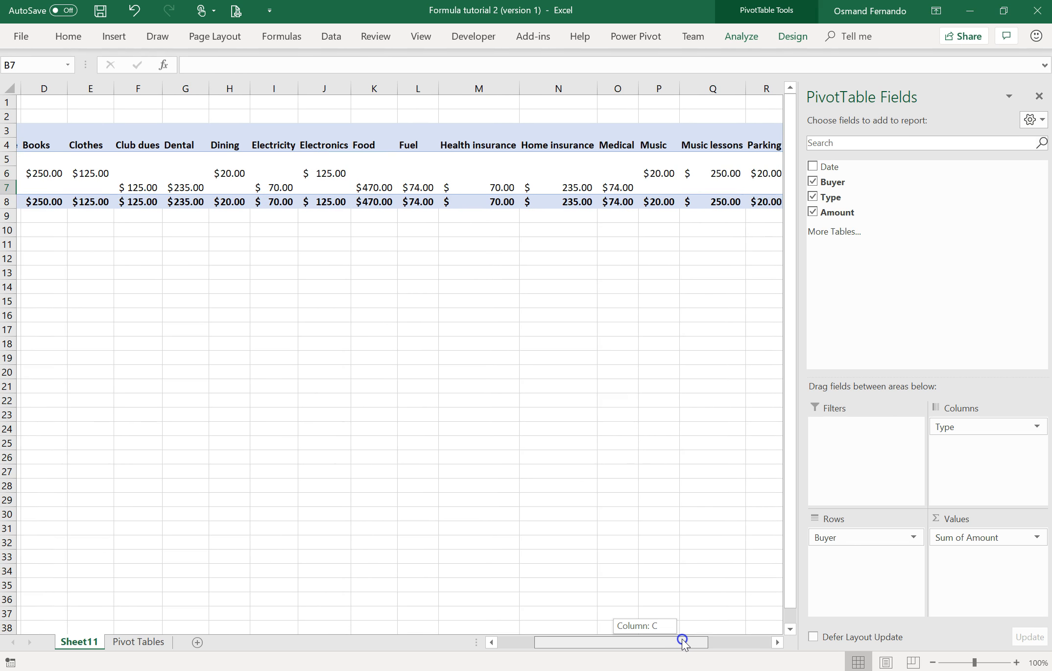
pyautogui.moveTo(684, 643); pyautogui.dragTo(587, 652)
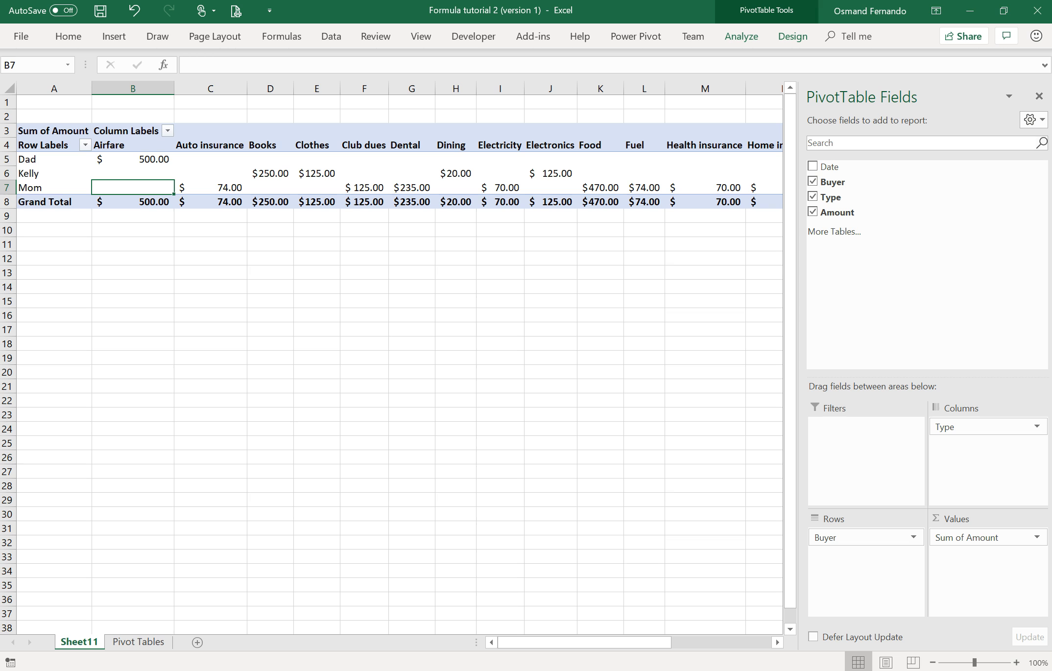
# - Move the Type field to the rows area beneath Buyer and check Dad's subtotal against his Airfare, Sports and Taxes amounts
pyautogui.moveTo(967, 427); pyautogui.dragTo(871, 550)
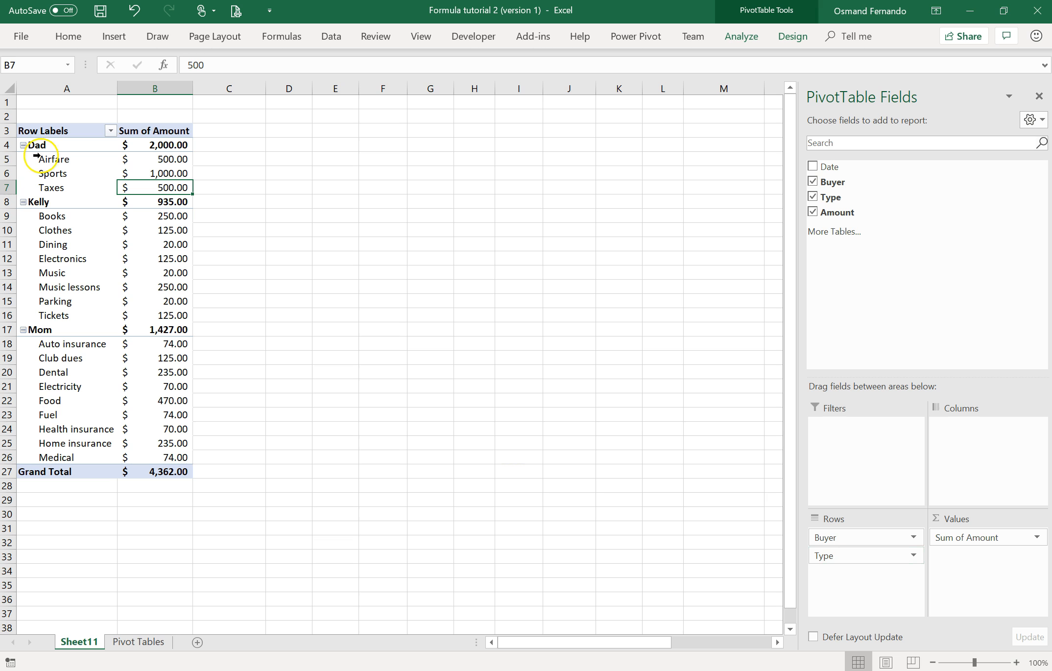
pyautogui.click(158, 144)
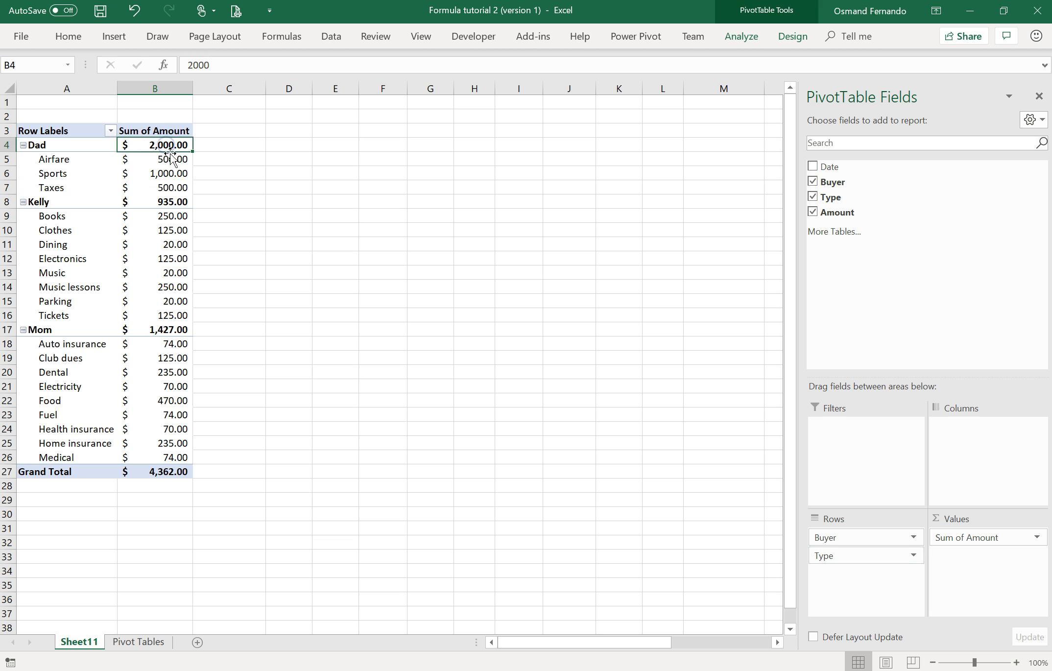
pyautogui.click(169, 162)
pyautogui.moveTo(171, 168); pyautogui.dragTo(189, 190)
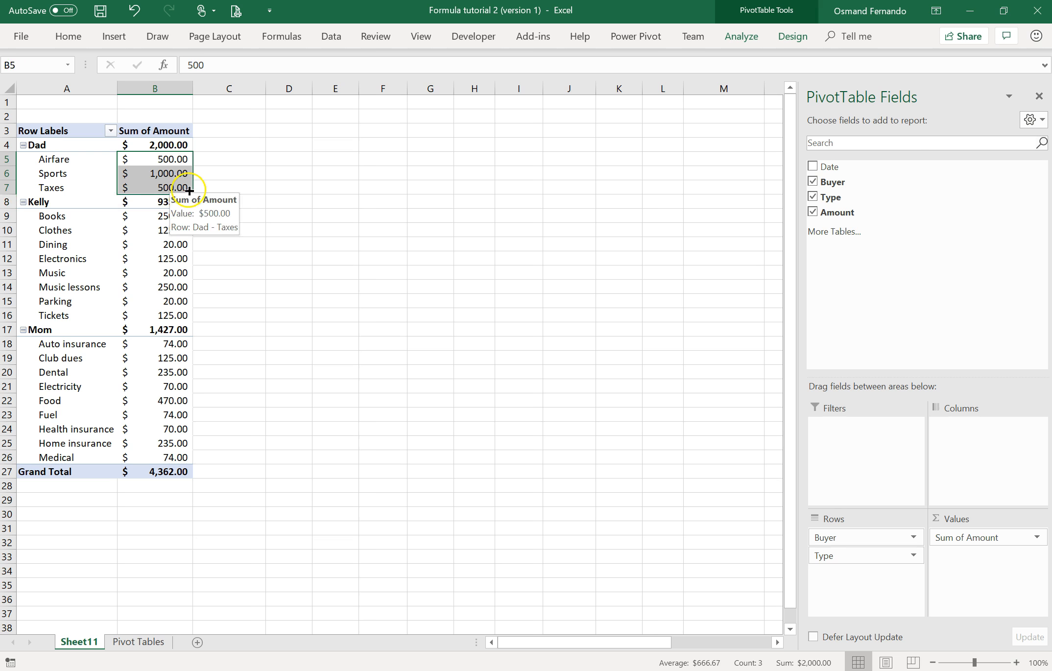
pyautogui.click(93, 289)
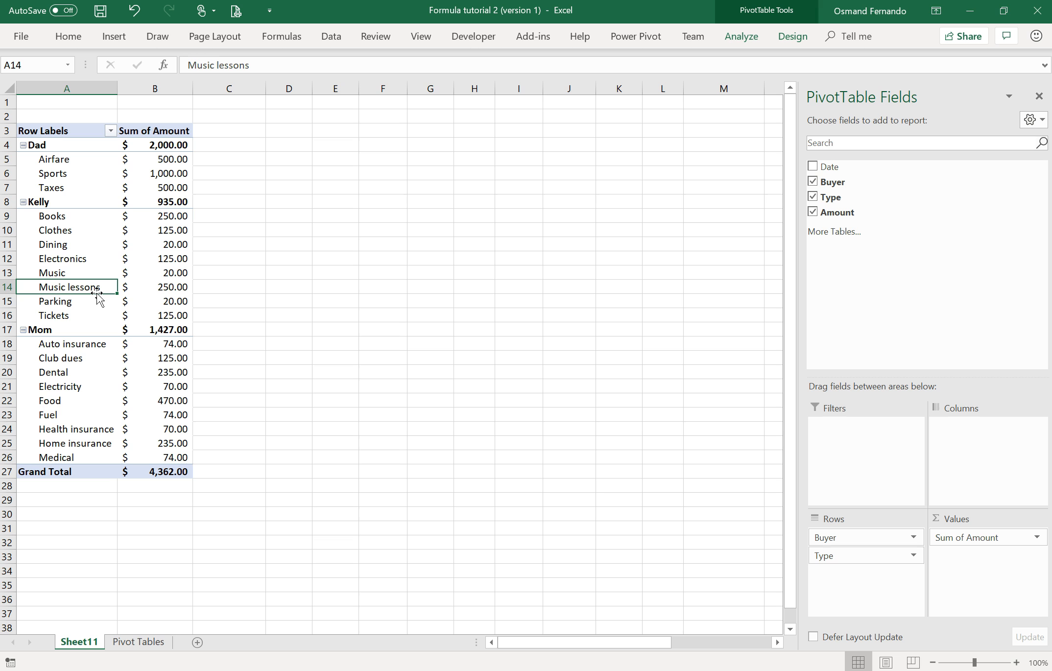
# - Keep the ribbon expanded and apply the green style from the first row of the Medium PivotTable styles
pyautogui.click(792, 38)
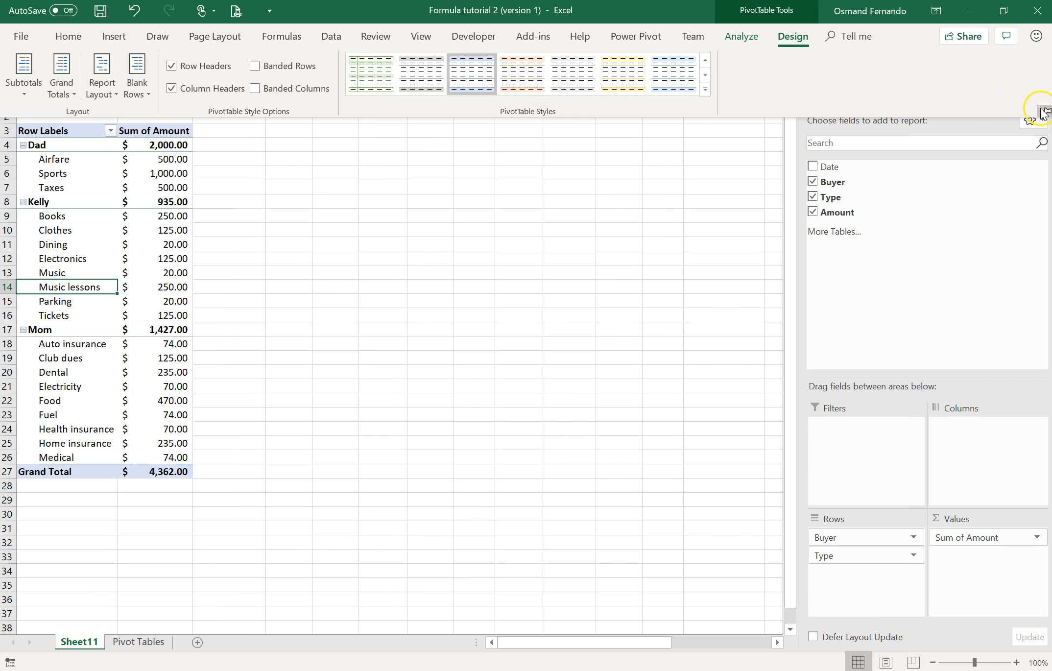
pyautogui.click(1042, 109)
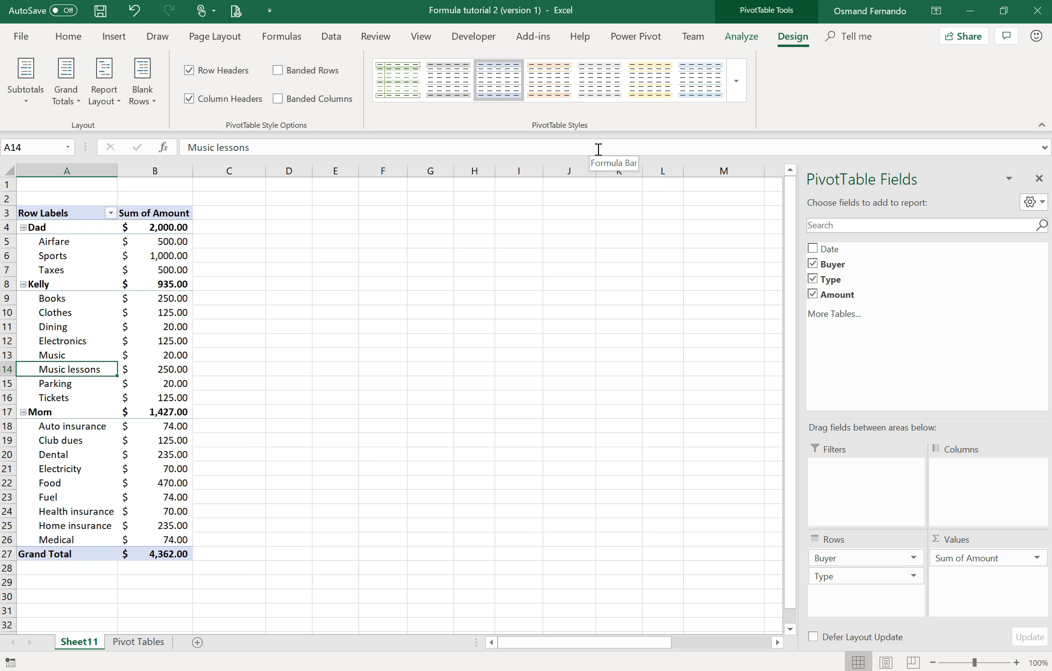
pyautogui.click(734, 83)
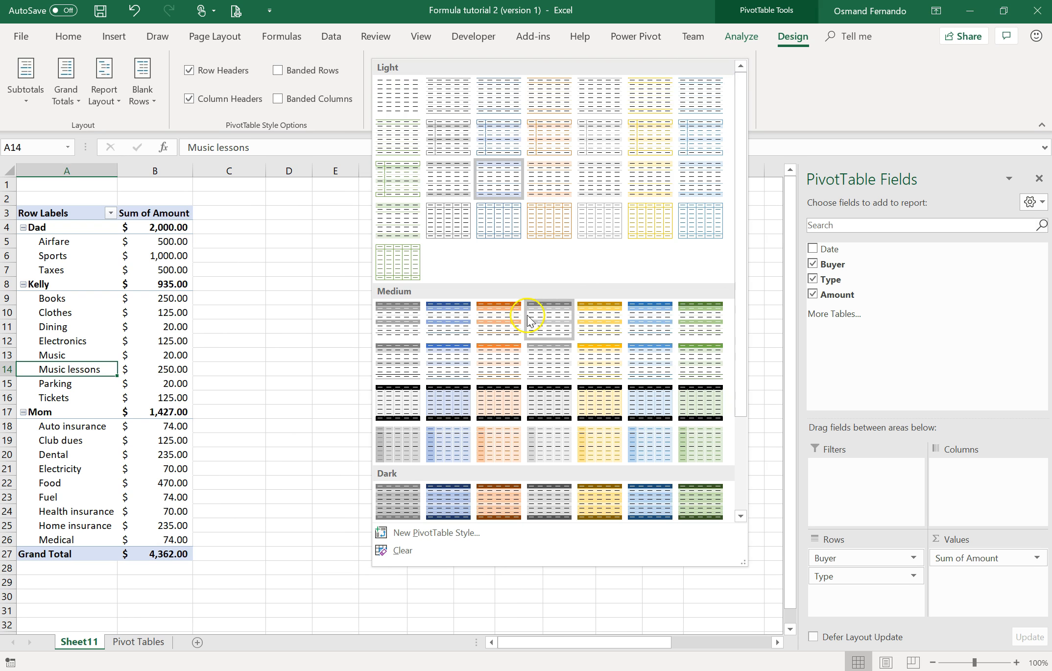
pyautogui.scroll(-1, 530, 310)
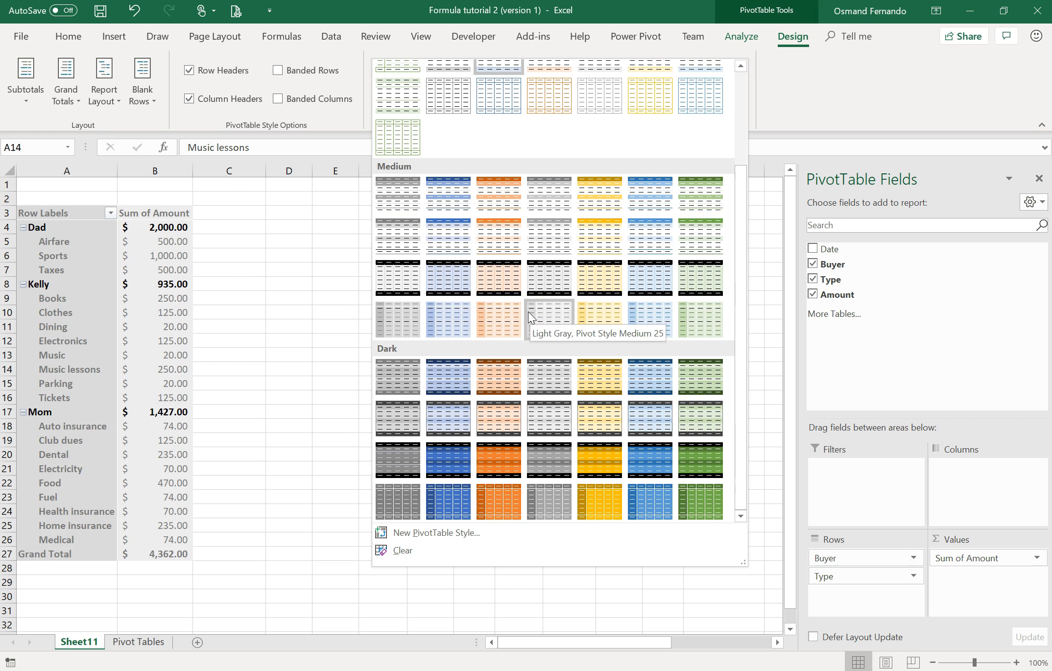
pyautogui.click(520, 427)
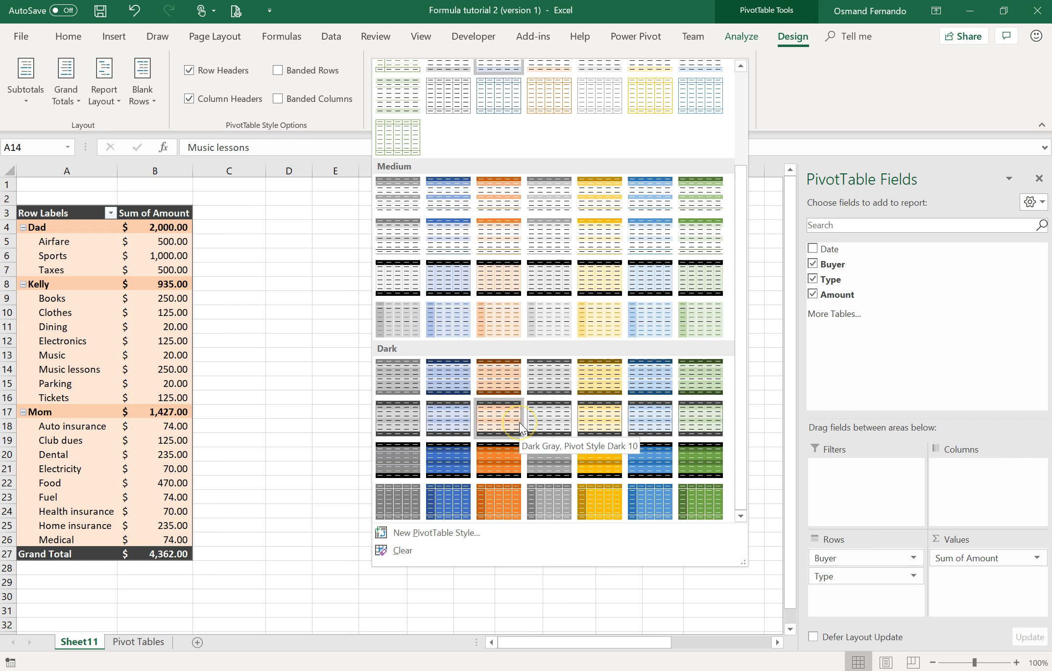
pyautogui.scroll(1, 519, 421)
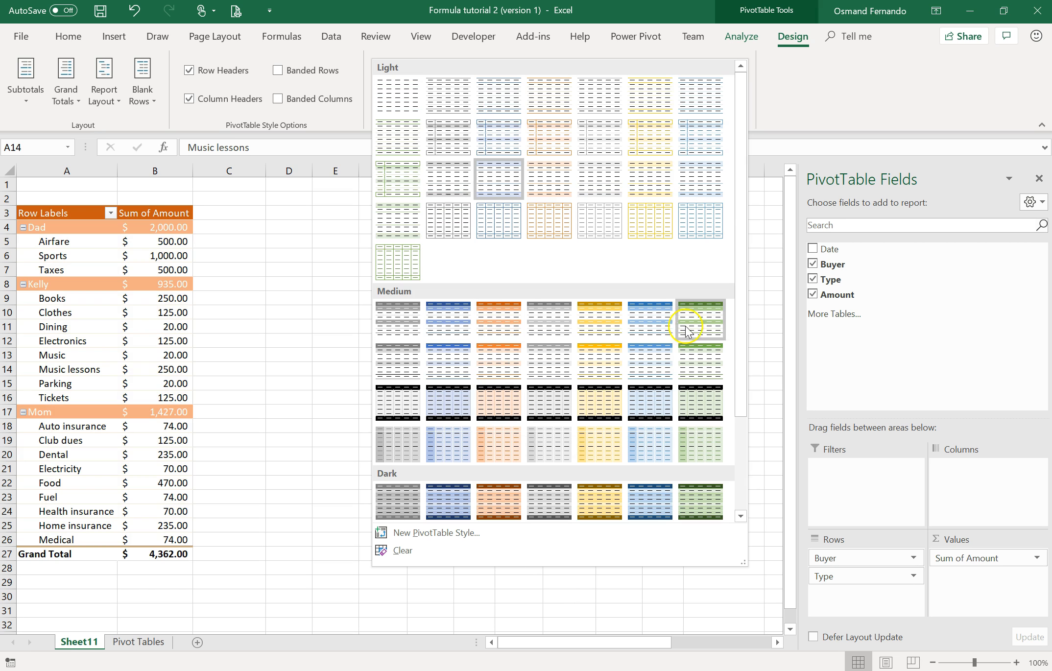
pyautogui.click(702, 331)
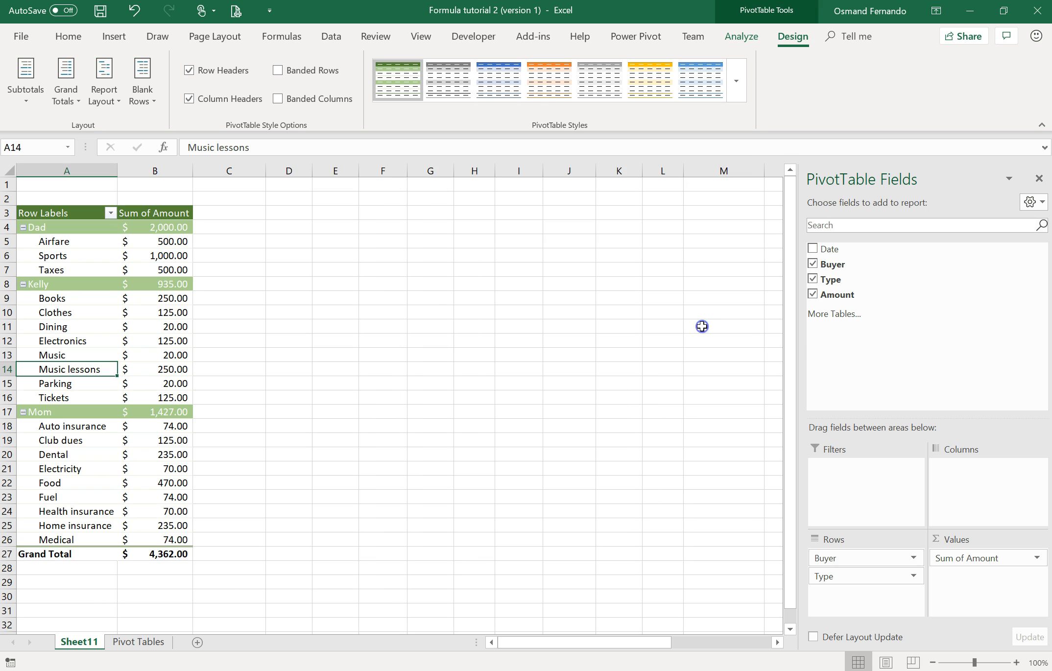
pyautogui.click(208, 246)
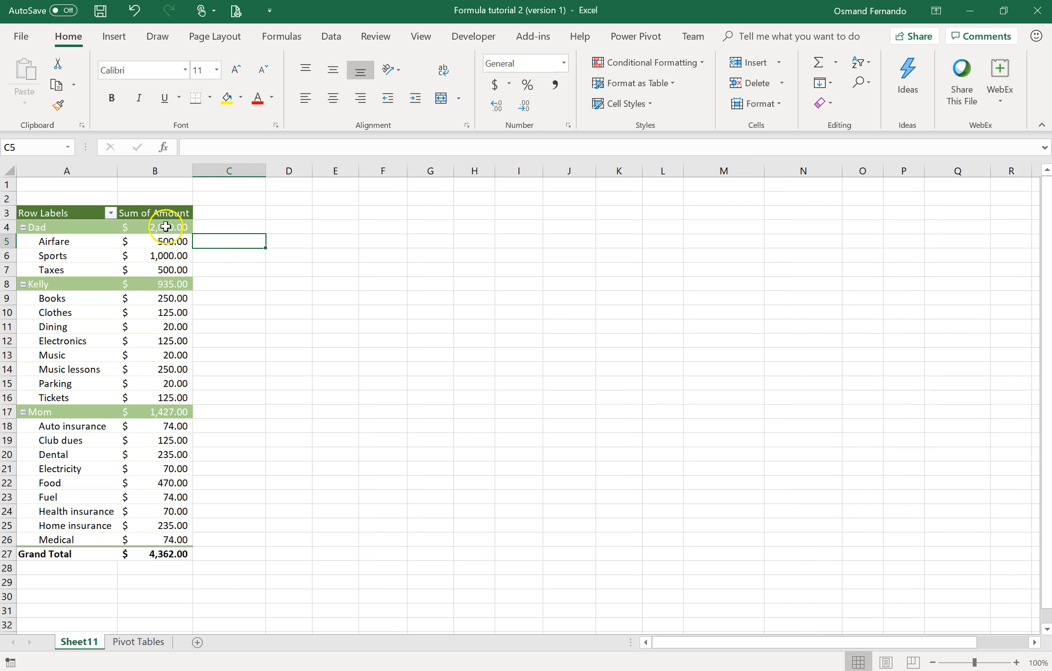
# - Hide the subtotals for all buyer groups in the PivotTable
pyautogui.click(147, 228)
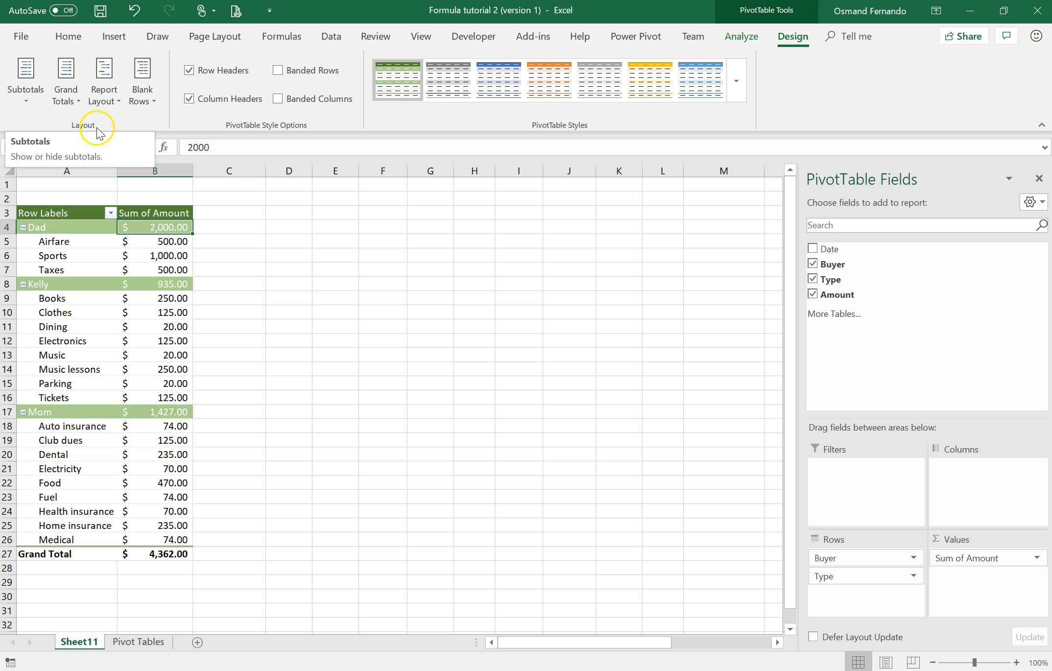
pyautogui.click(25, 103)
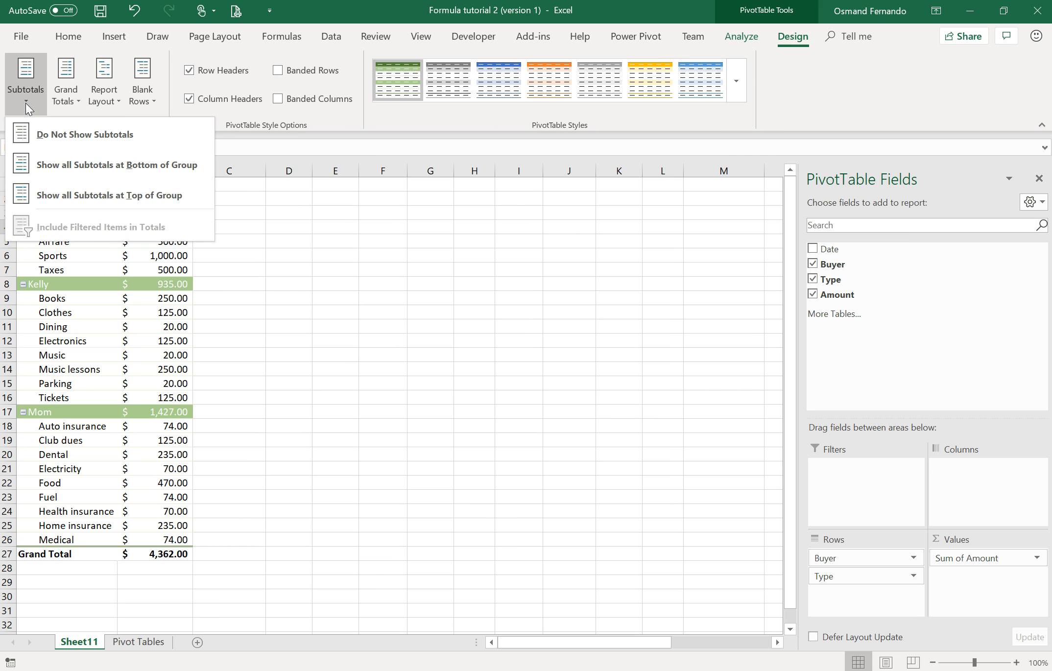
pyautogui.click(47, 131)
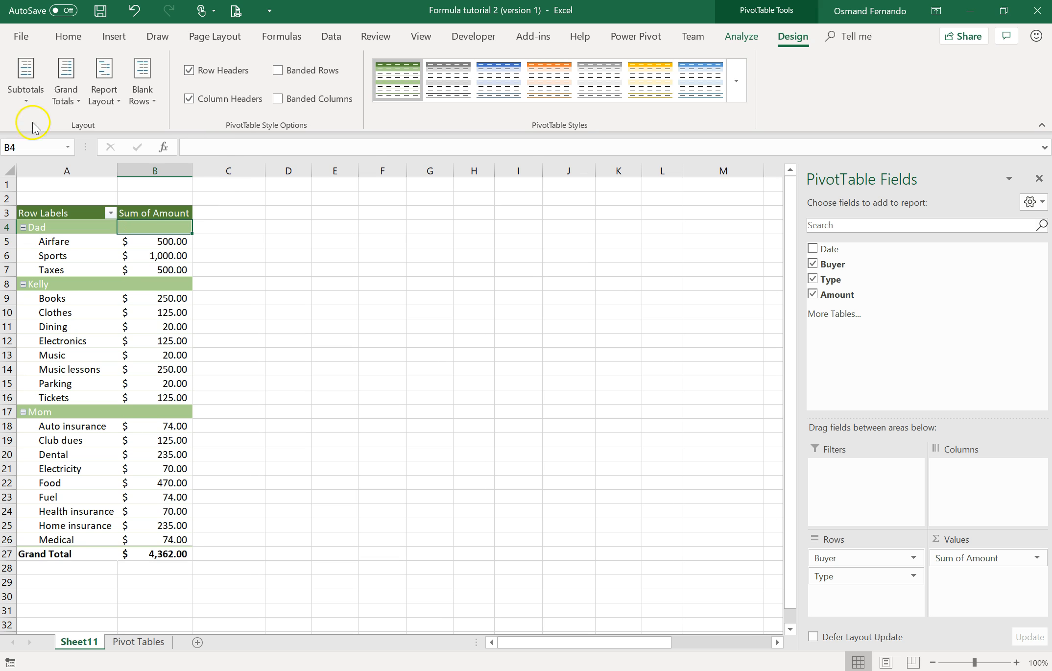
# - Show all subtotals at the bottom of each buyer group
pyautogui.click(32, 106)
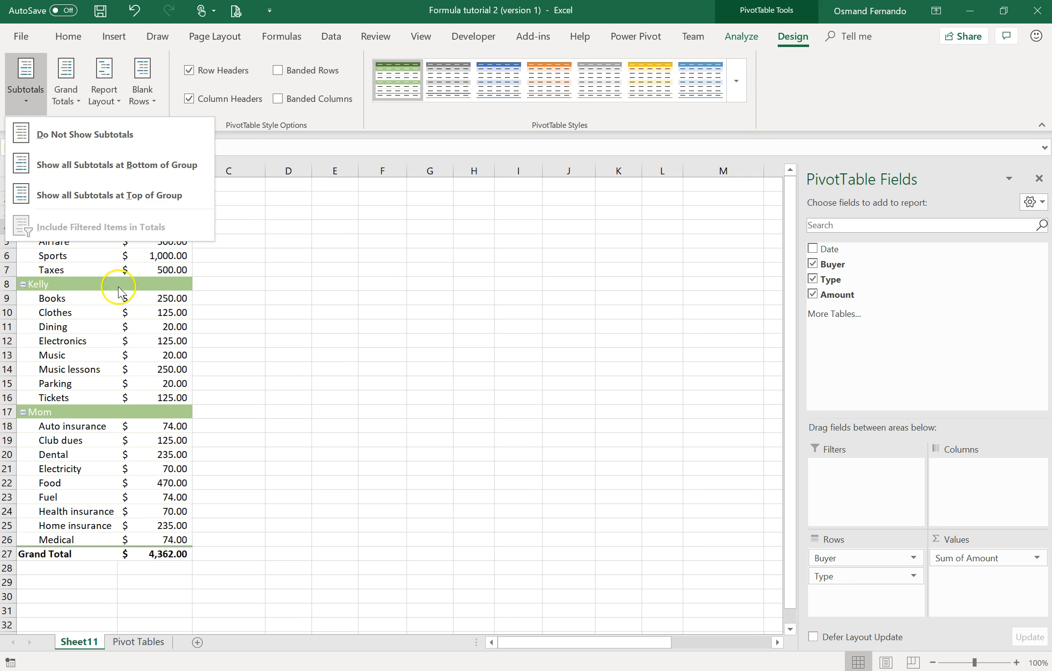
pyautogui.moveTo(178, 285)
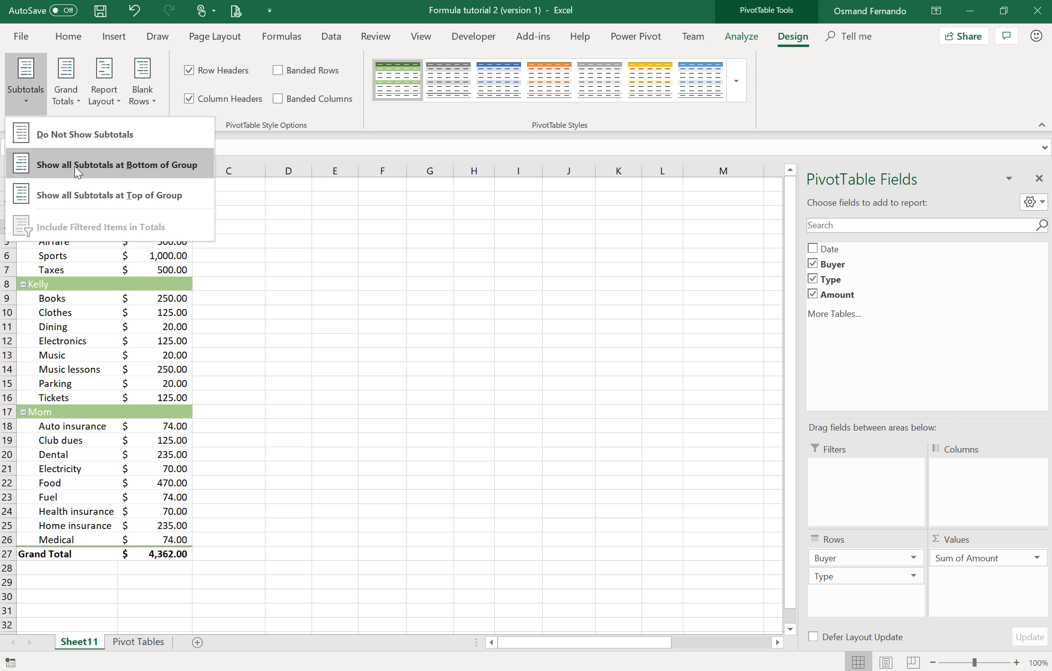
pyautogui.click(86, 173)
pyautogui.click(88, 172)
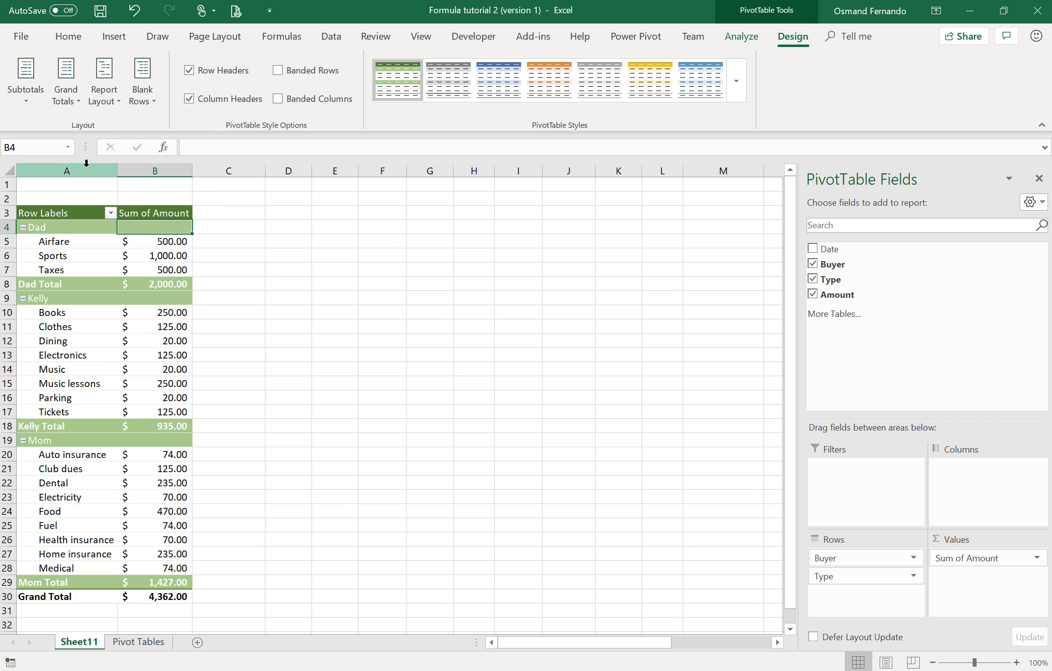
# - Check Dad's total row and move all subtotals back to the top of each group
pyautogui.click(159, 283)
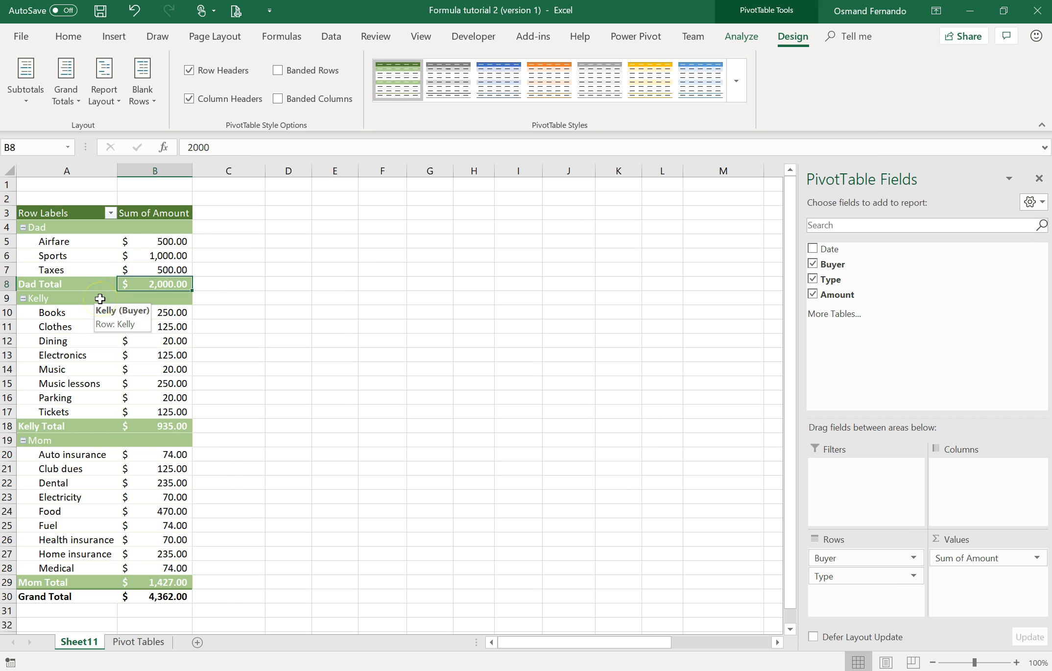
pyautogui.click(25, 81)
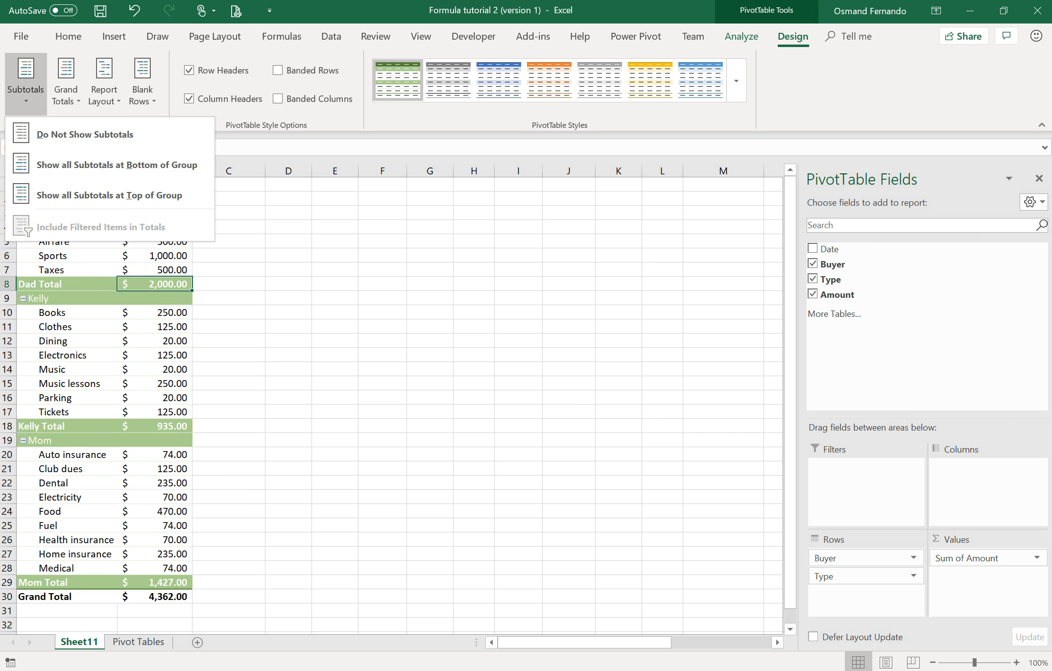
pyautogui.click(68, 196)
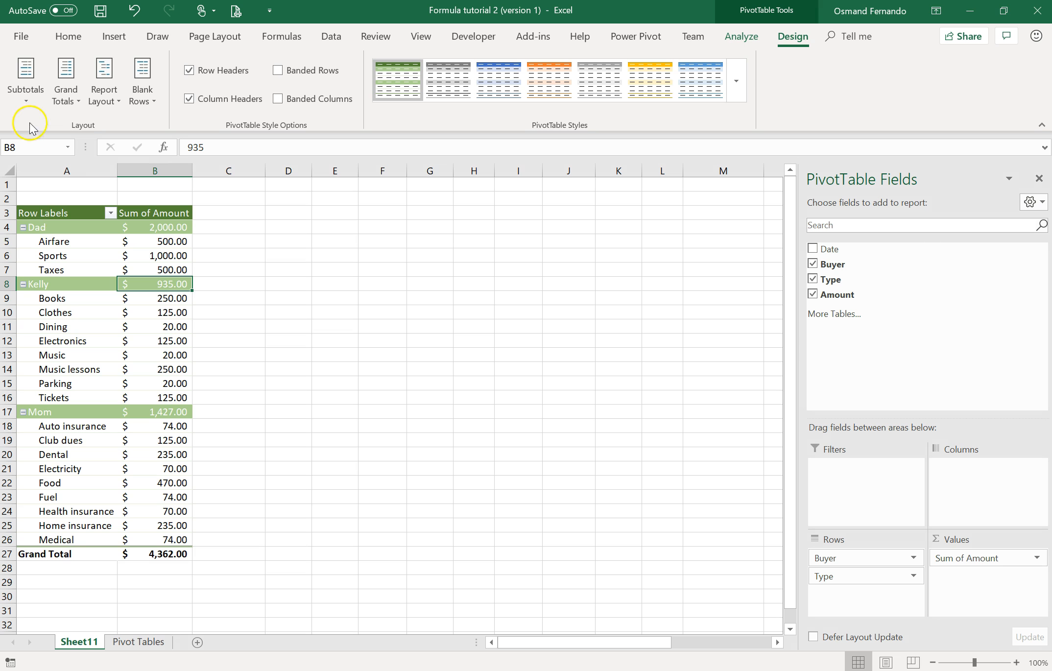
# - Turn the grand totals off for rows and columns and check the row beneath the last expense type
pyautogui.click(68, 103)
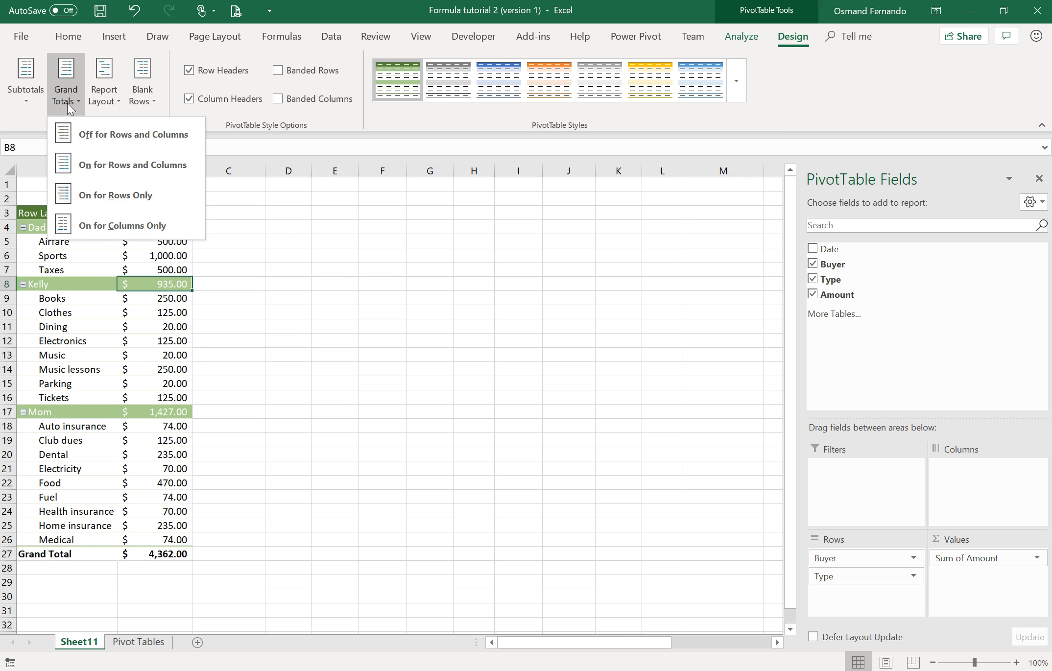
pyautogui.click(98, 136)
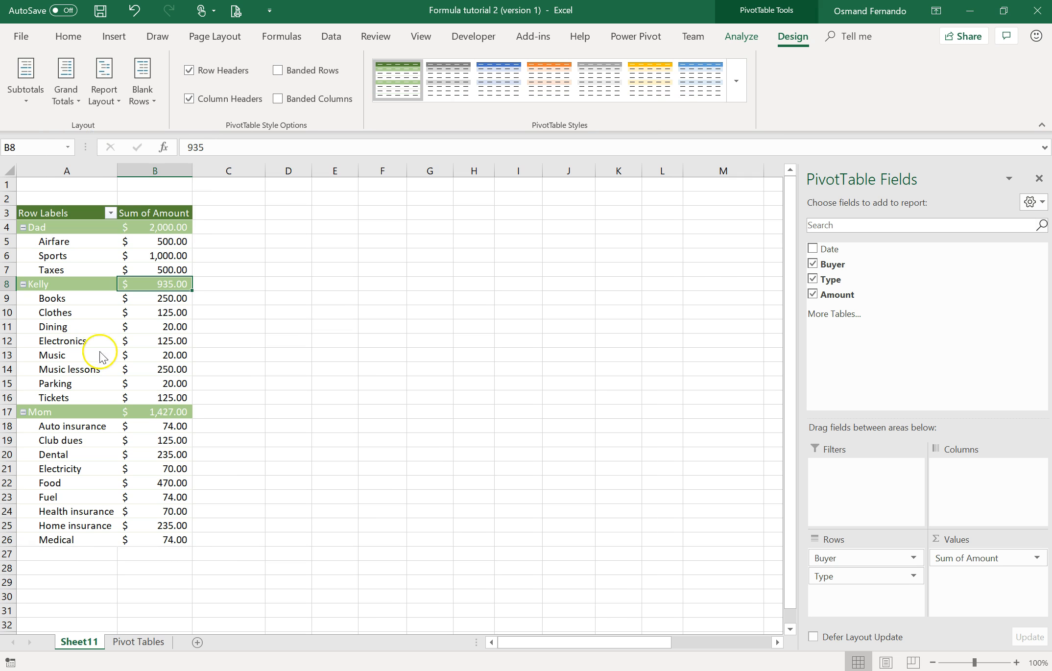
pyautogui.moveTo(154, 567); pyautogui.dragTo(94, 552)
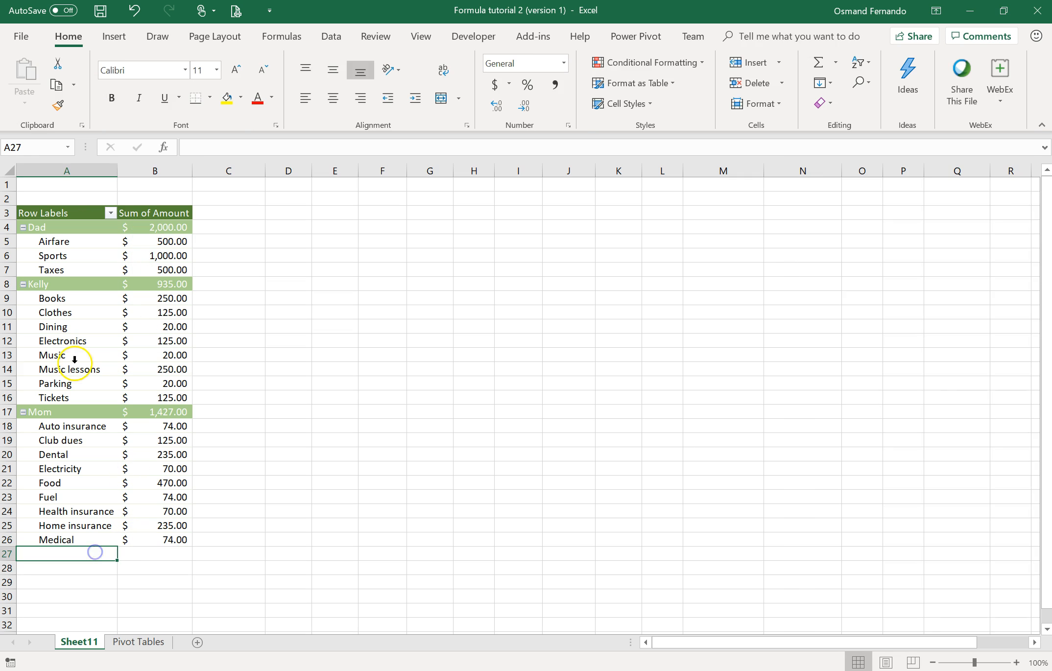
# - Turn the PivotTable's grand totals on for rows and columns and check the overall amount
pyautogui.click(73, 370)
pyautogui.click(790, 37)
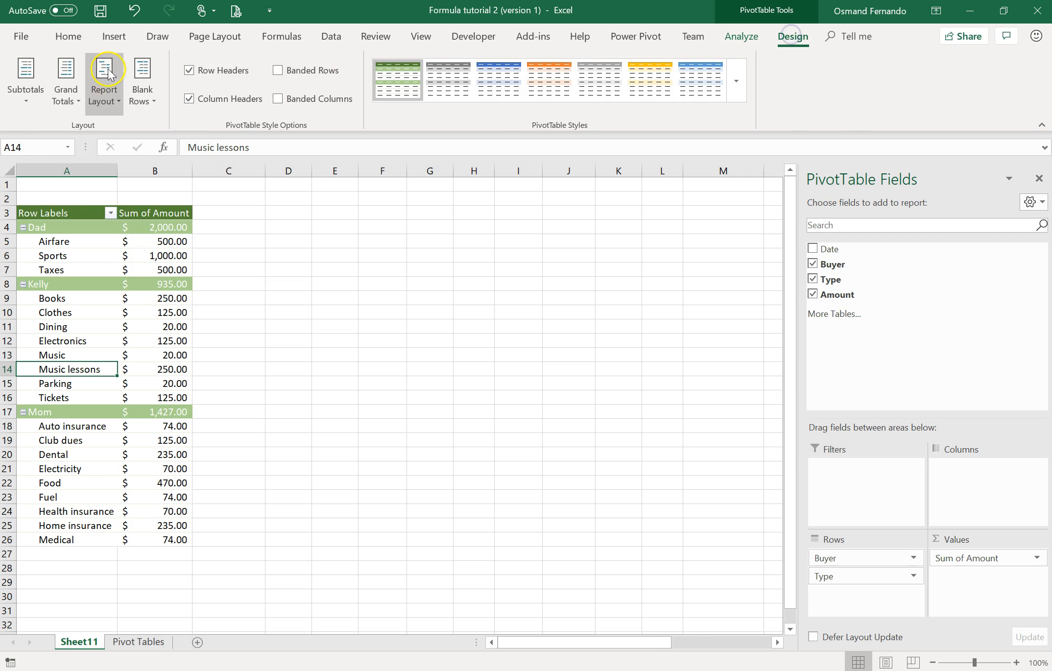
pyautogui.click(74, 101)
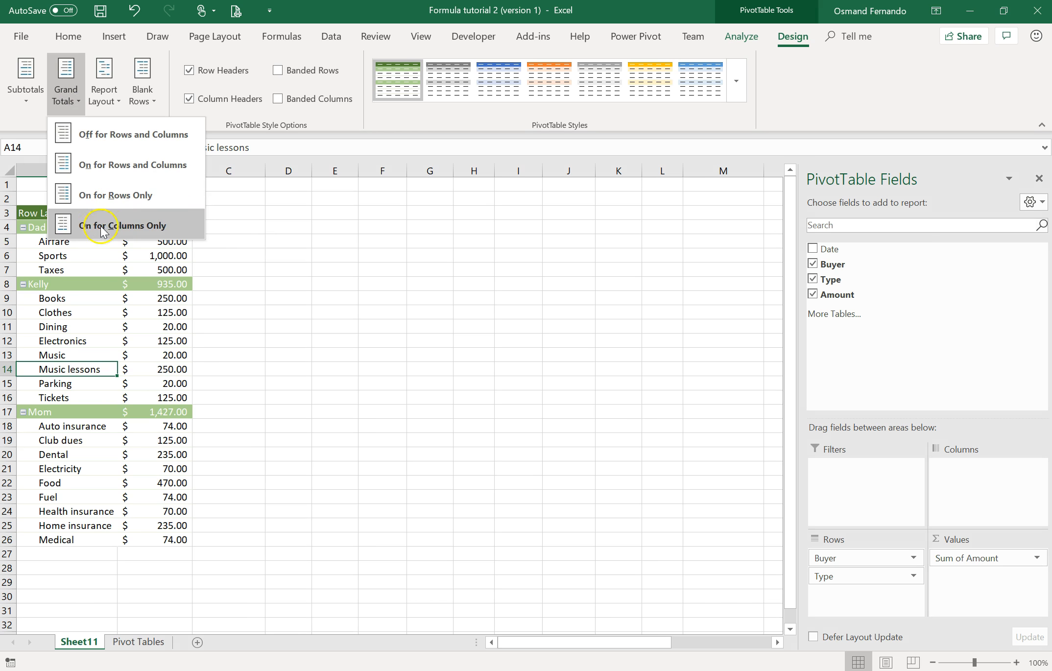
pyautogui.click(161, 175)
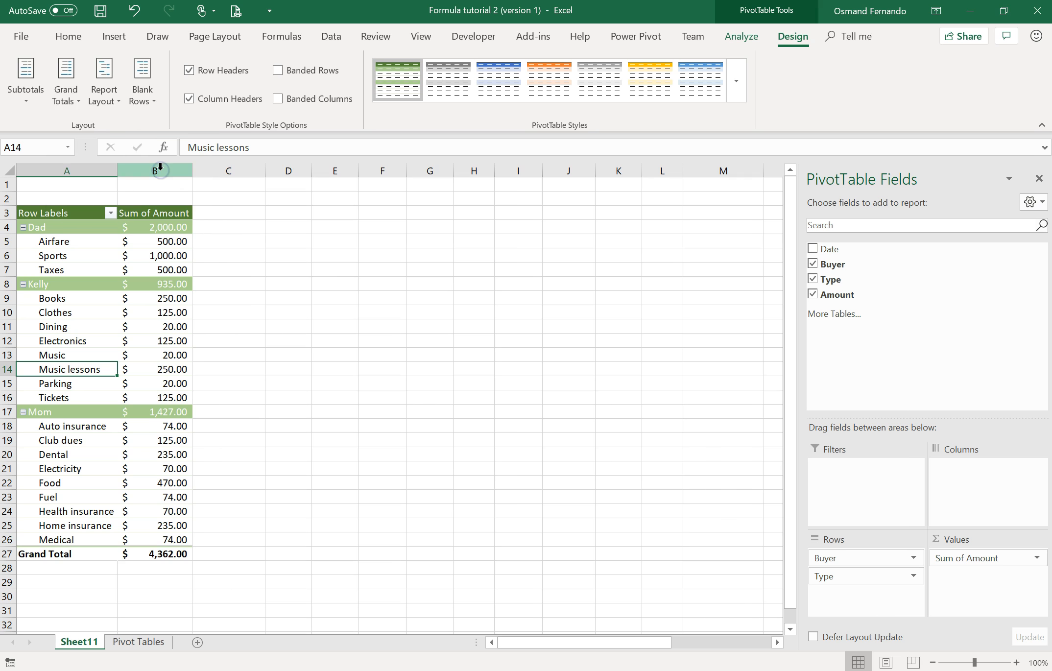
pyautogui.click(165, 557)
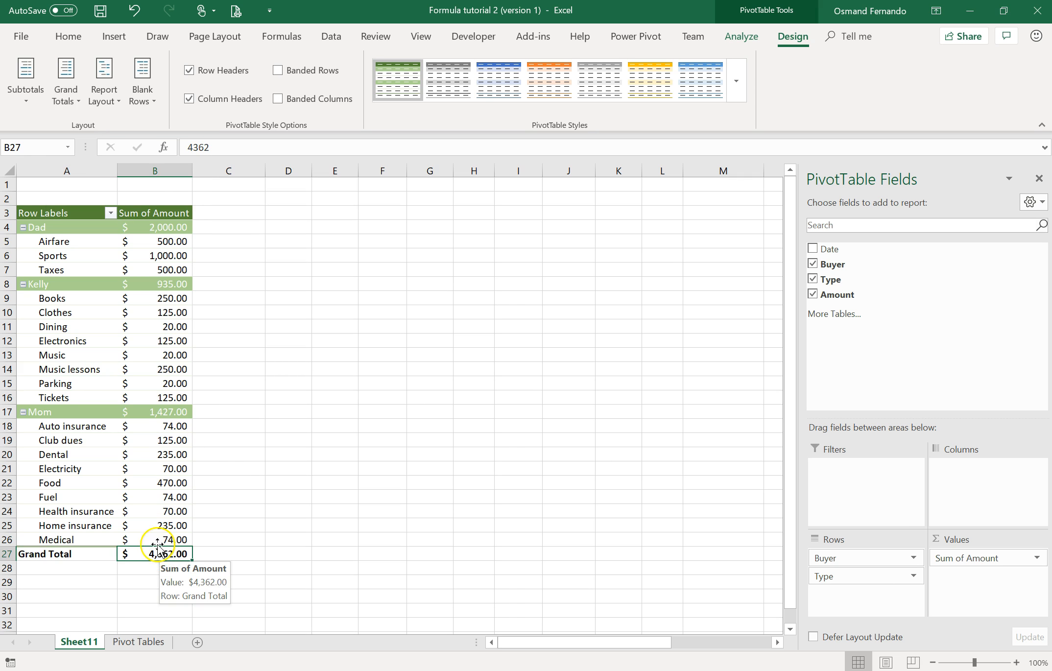
# - Review the subtotal and grand total options and show the PivotTable report in outline form
pyautogui.click(109, 104)
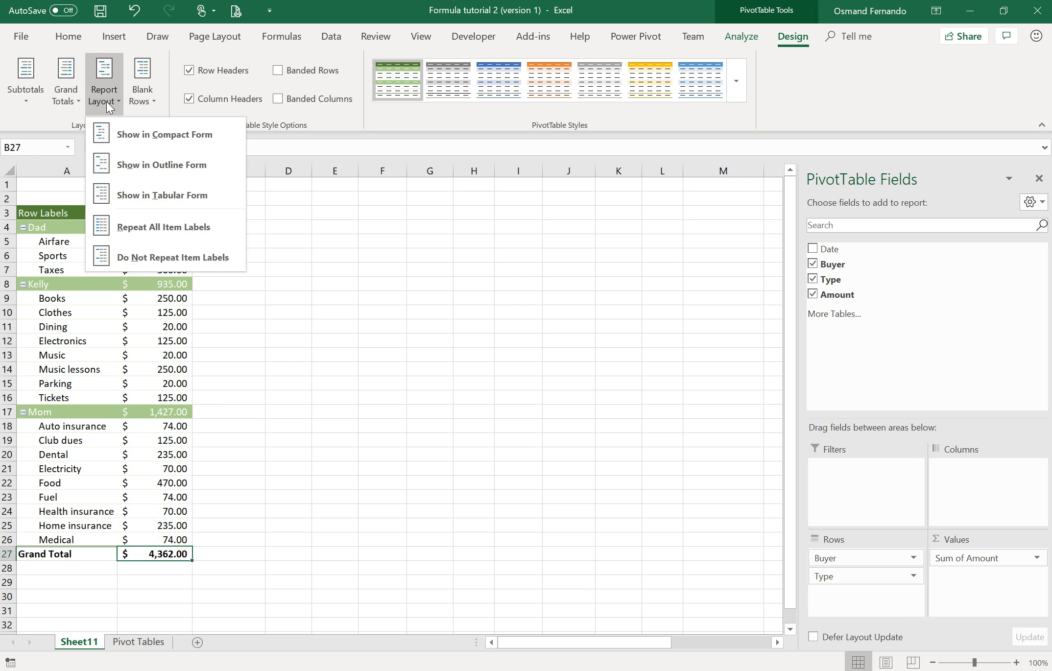
pyautogui.click(27, 91)
pyautogui.click(66, 93)
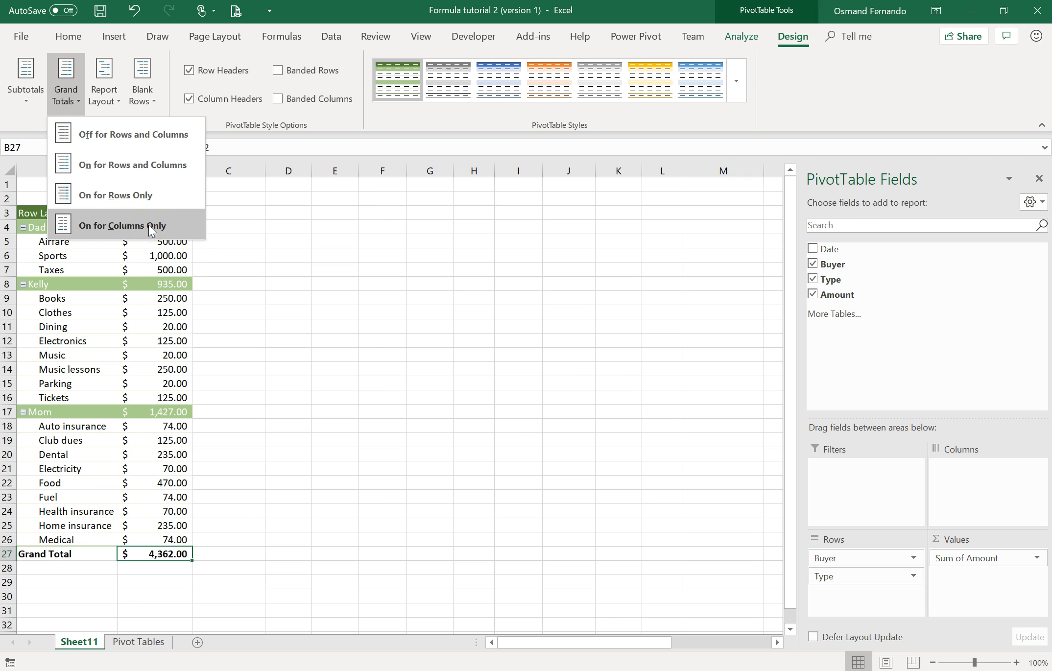
pyautogui.click(102, 98)
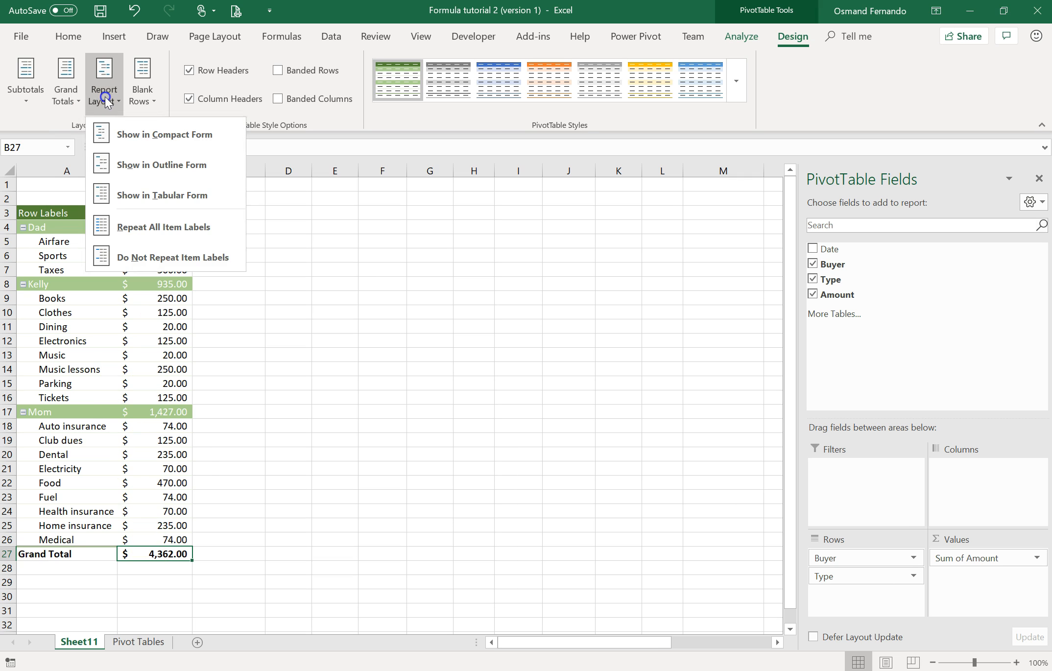
pyautogui.click(175, 166)
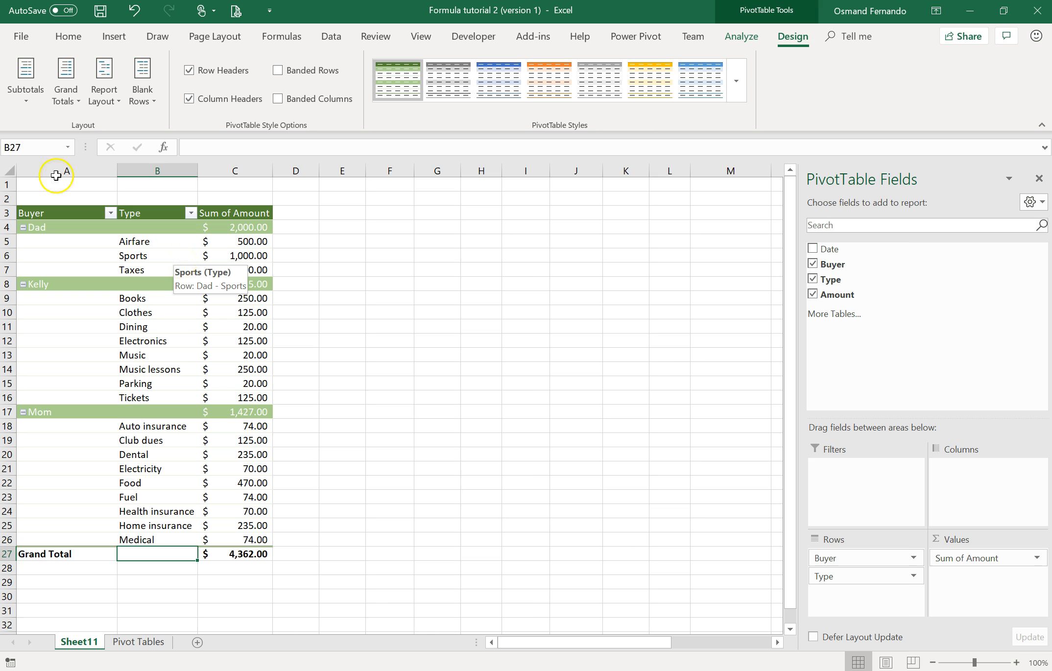
# - Show the PivotTable report in tabular form and repeat all item labels in the Buyer column
pyautogui.click(102, 87)
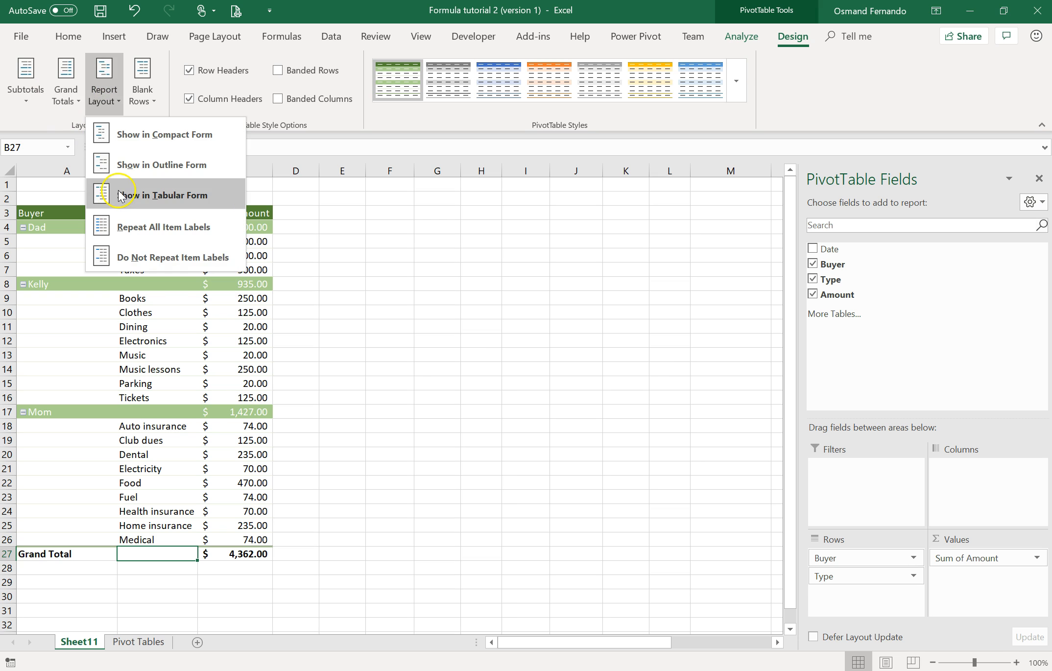
pyautogui.click(133, 198)
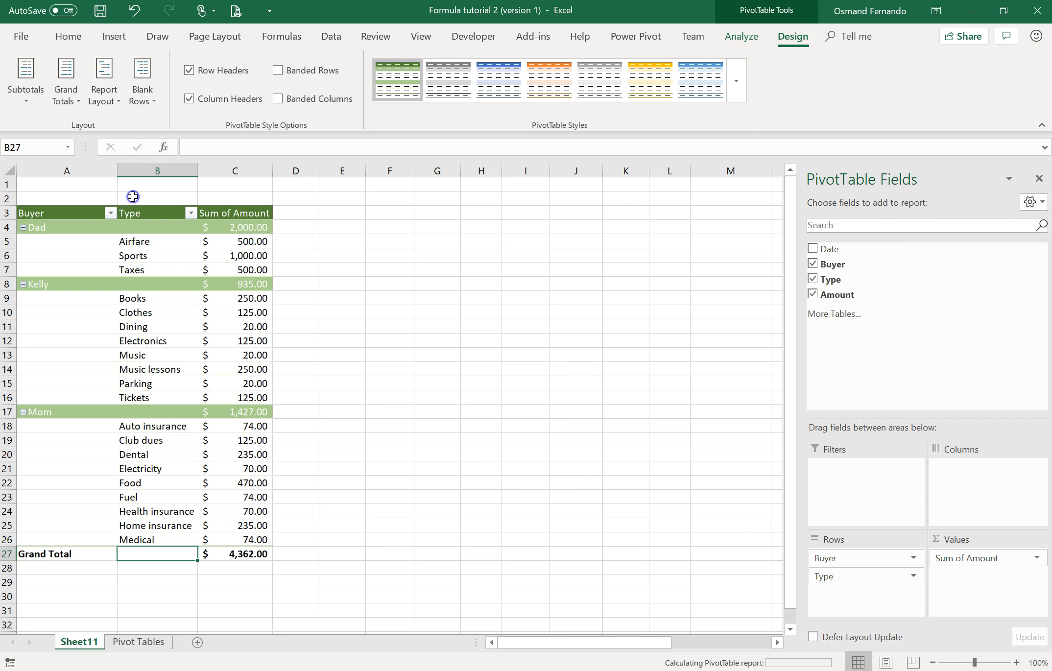
pyautogui.click(58, 227)
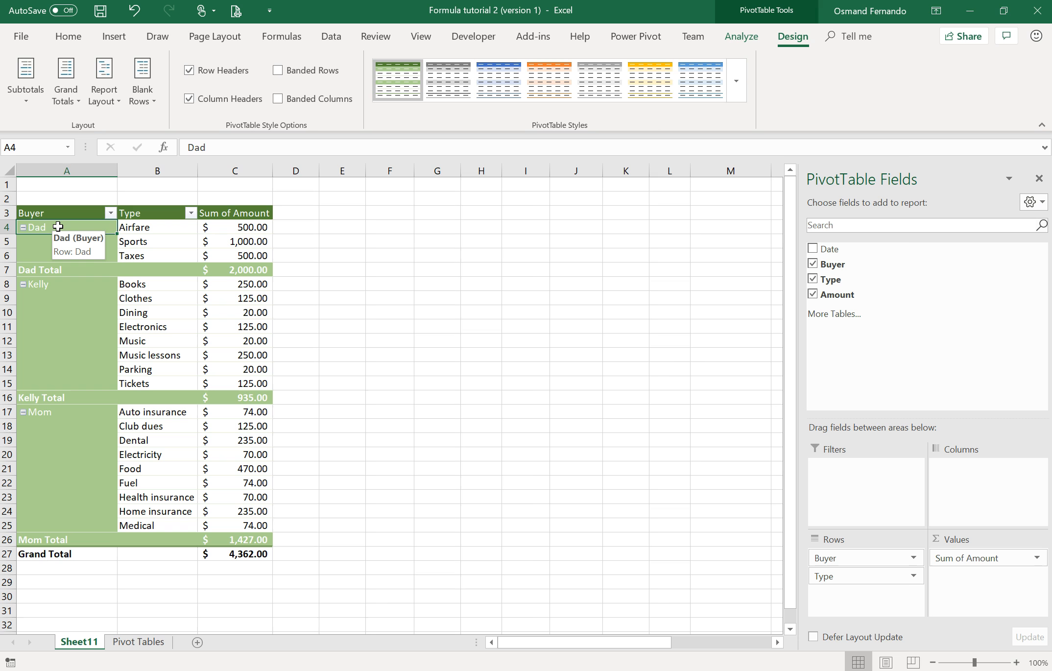
pyautogui.click(98, 98)
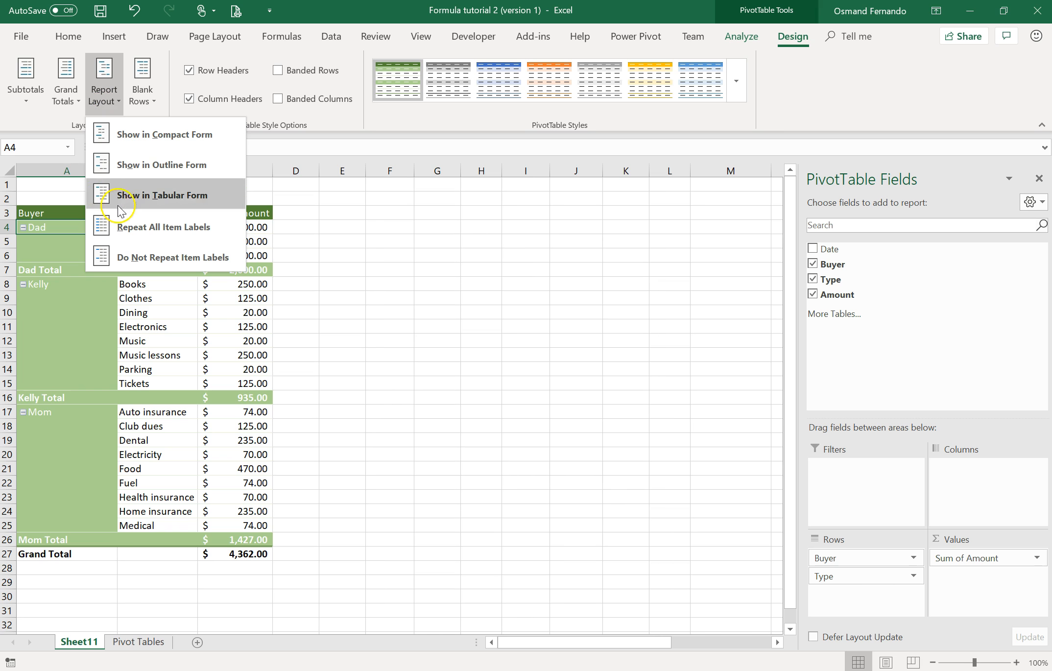
pyautogui.click(124, 227)
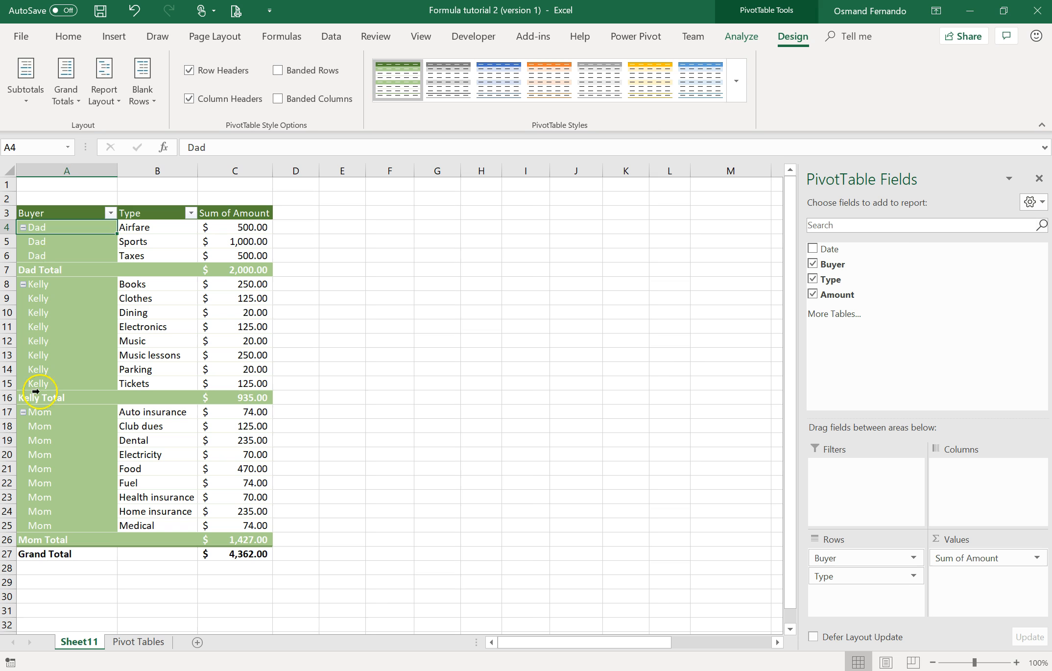
# - Stop repeating the item labels and return the PivotTable report to compact form
pyautogui.click(105, 97)
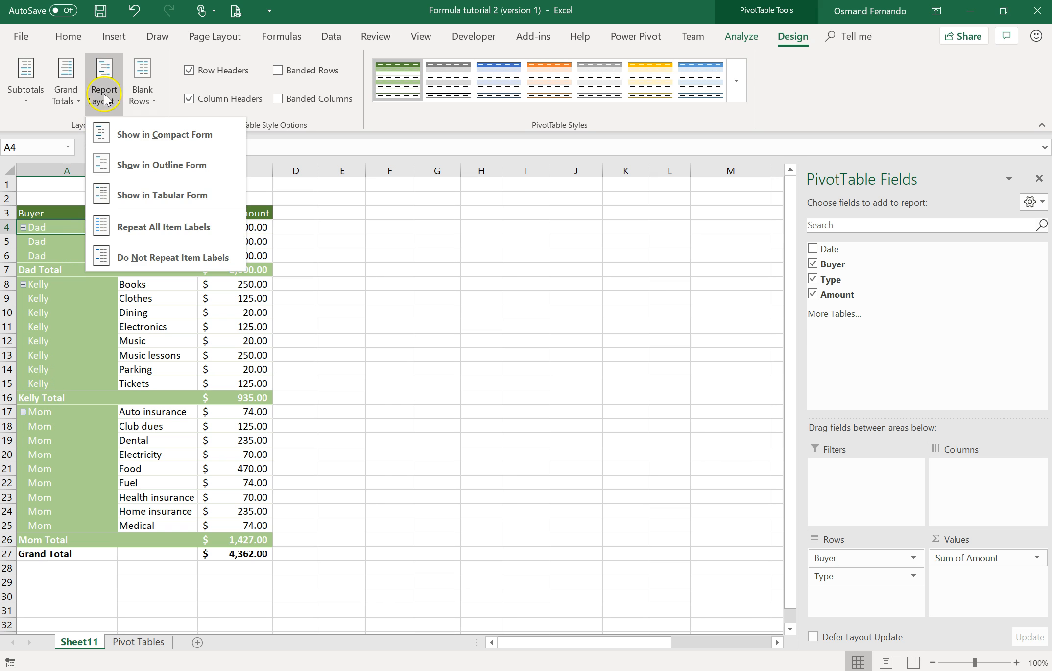
pyautogui.click(158, 262)
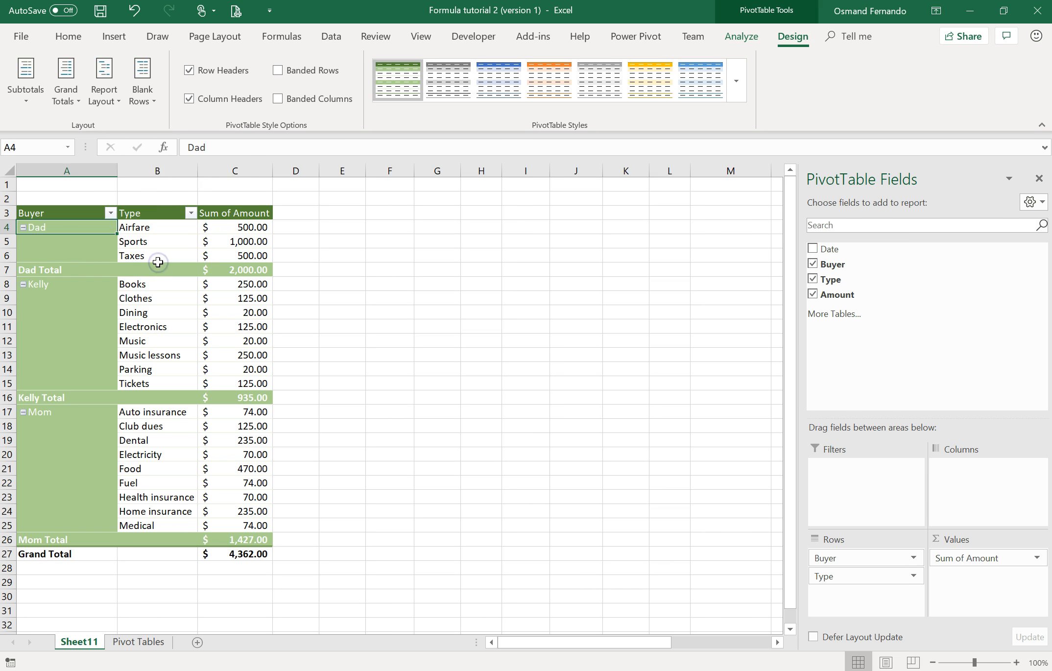
pyautogui.click(104, 104)
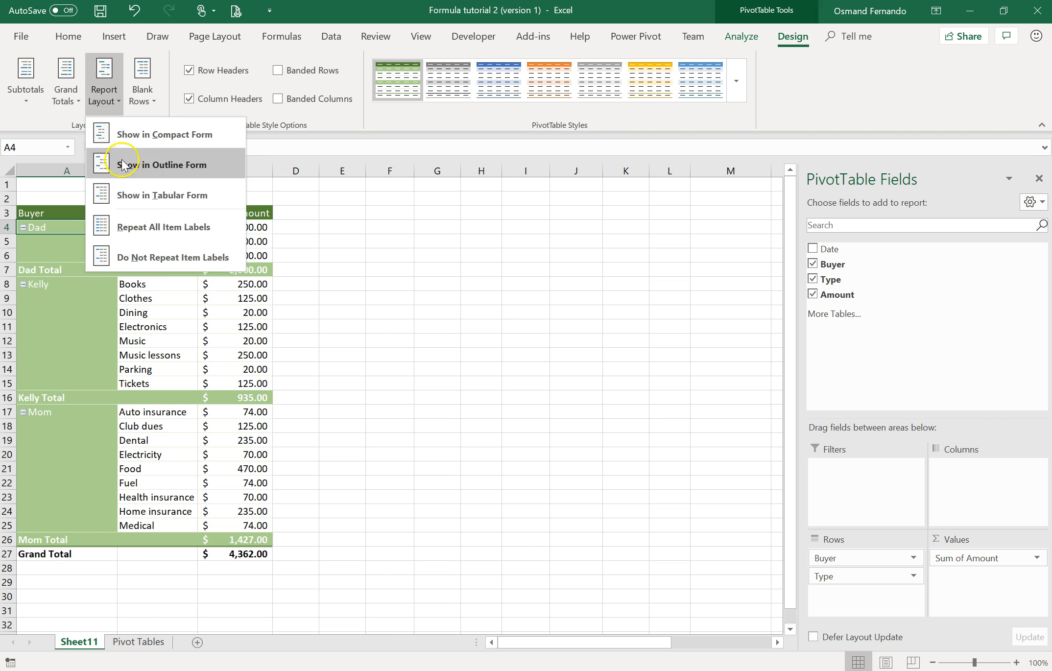
pyautogui.click(141, 145)
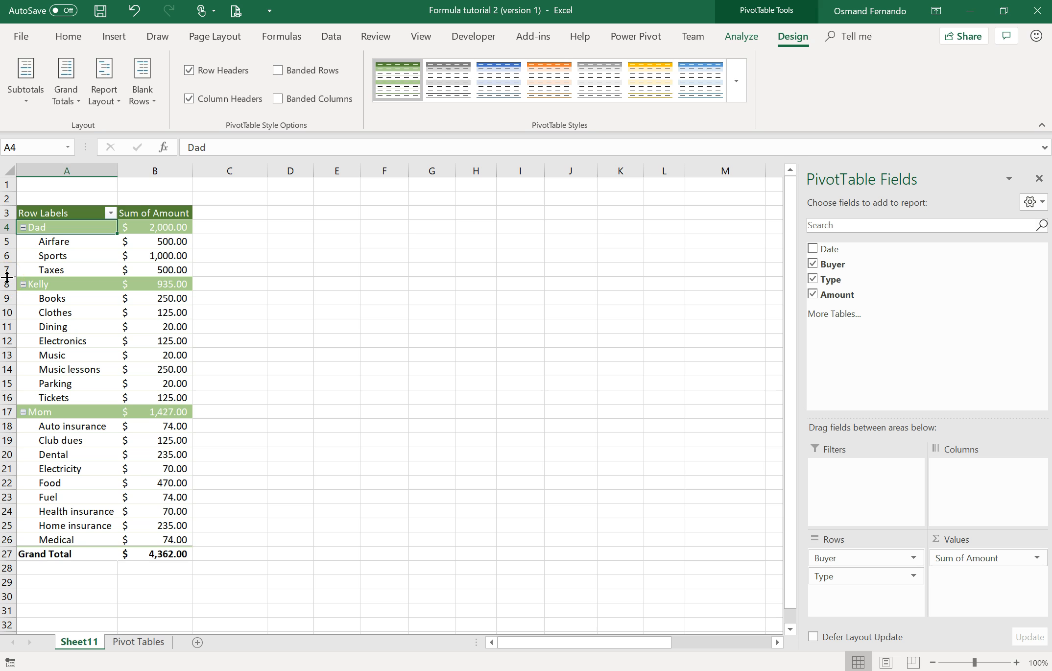
# - Insert a blank line after each item in the PivotTable and check the gap beneath Dad's group
pyautogui.click(139, 100)
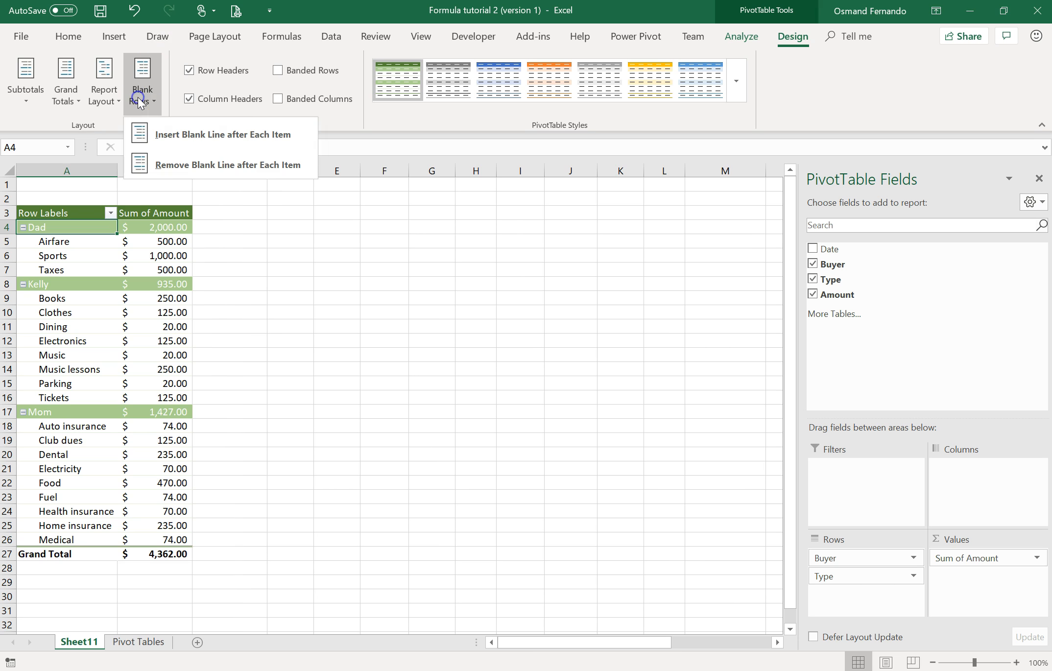
pyautogui.click(206, 140)
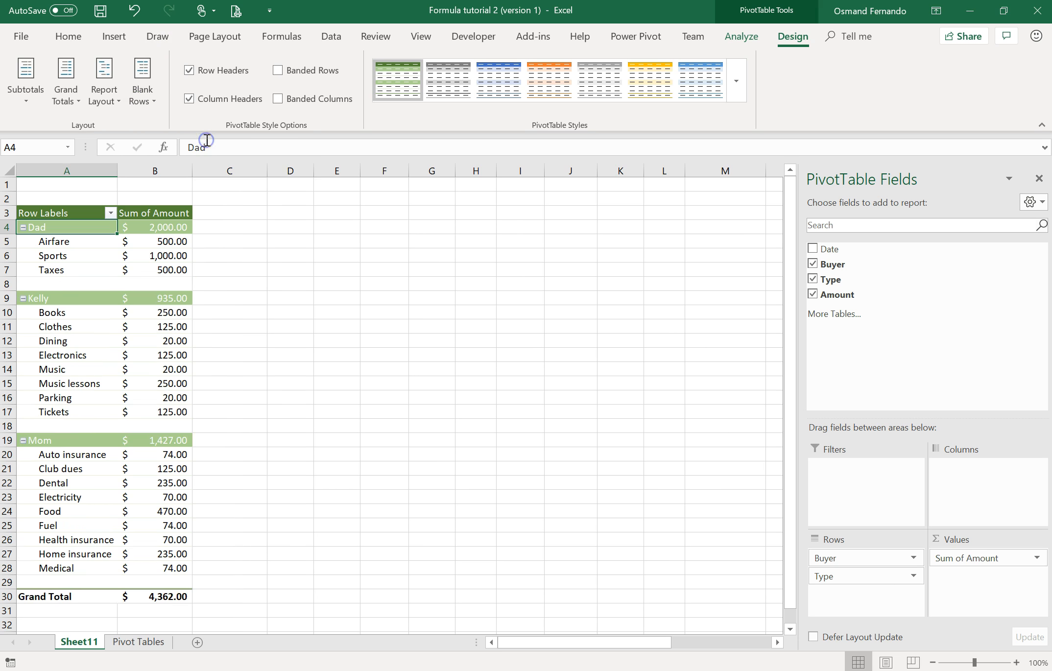
pyautogui.click(53, 284)
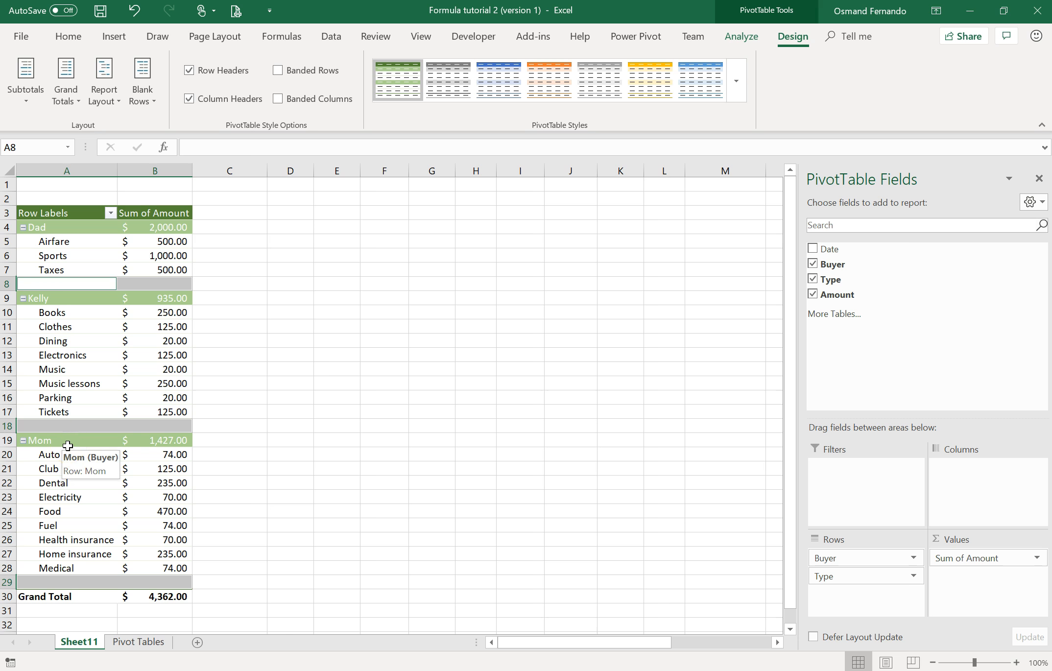
pyautogui.click(108, 256)
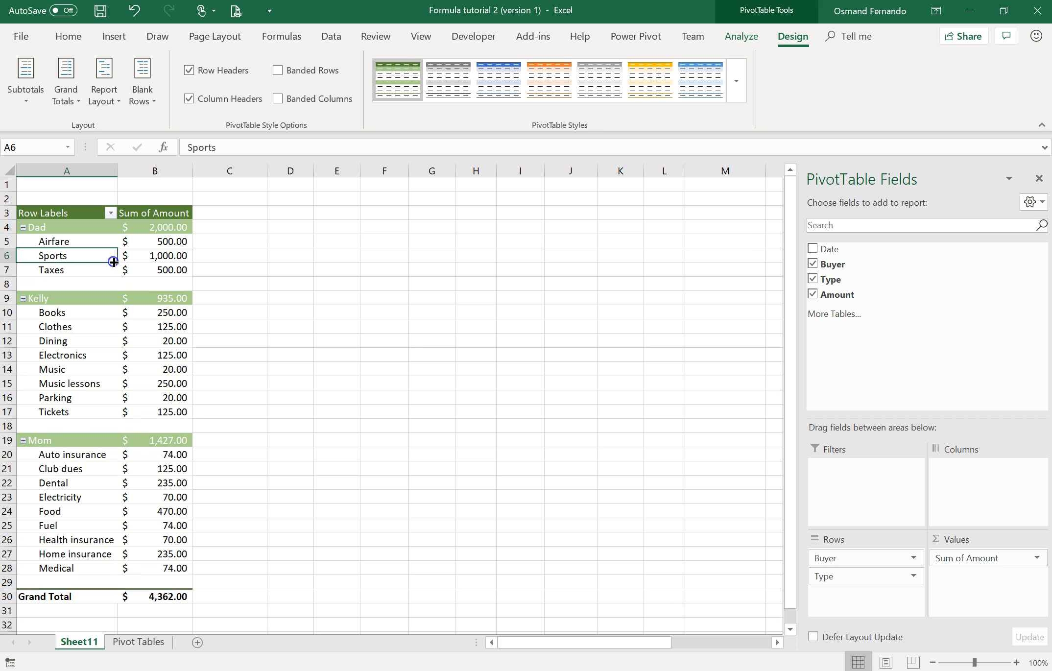
pyautogui.click(104, 262)
# - Move the Buyer field from the rows area to the columns area and review the expense type rows and buyer headings
pyautogui.moveTo(878, 559); pyautogui.dragTo(978, 490)
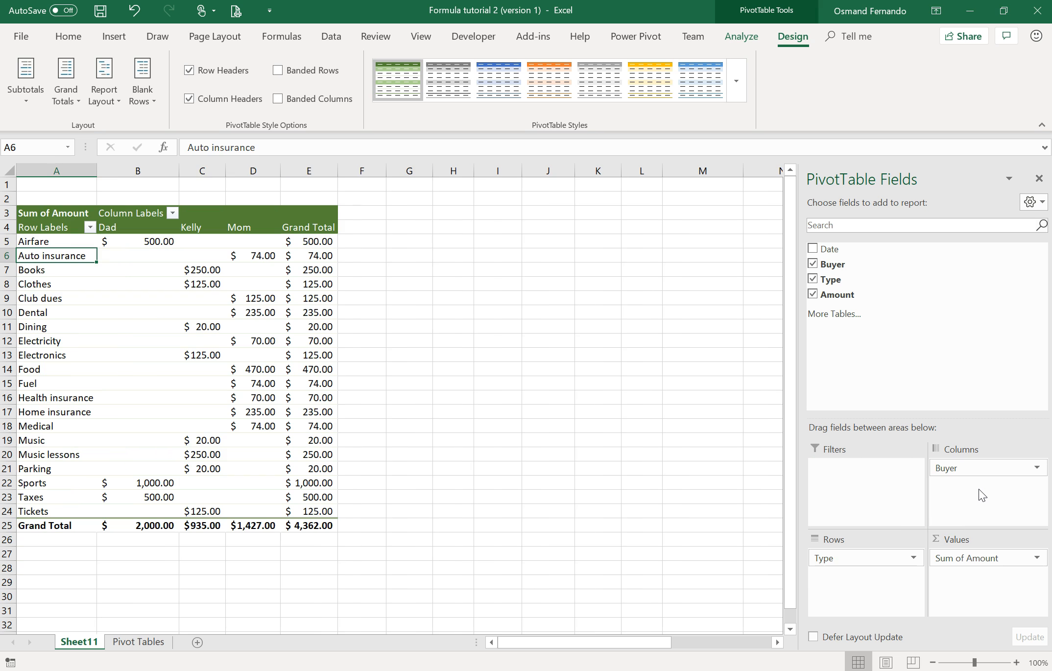
pyautogui.moveTo(71, 239); pyautogui.dragTo(59, 499)
pyautogui.moveTo(128, 228); pyautogui.dragTo(243, 227)
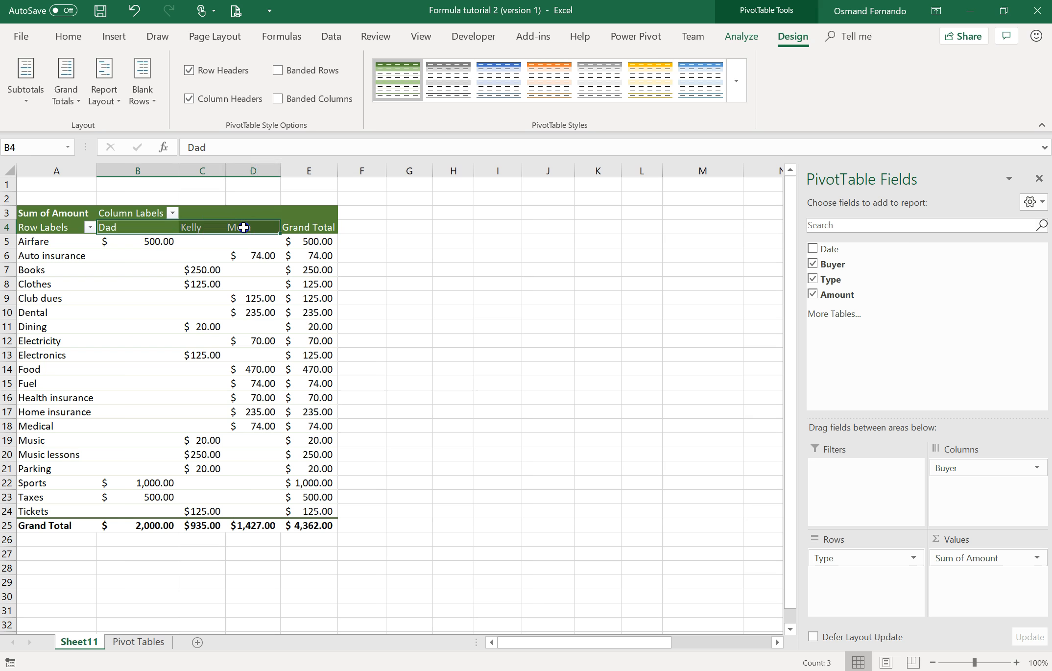
# - Examine the amounts per buyer, the row total for Airfare and each grand total at the foot of the PivotTable
pyautogui.moveTo(141, 237); pyautogui.dragTo(257, 500)
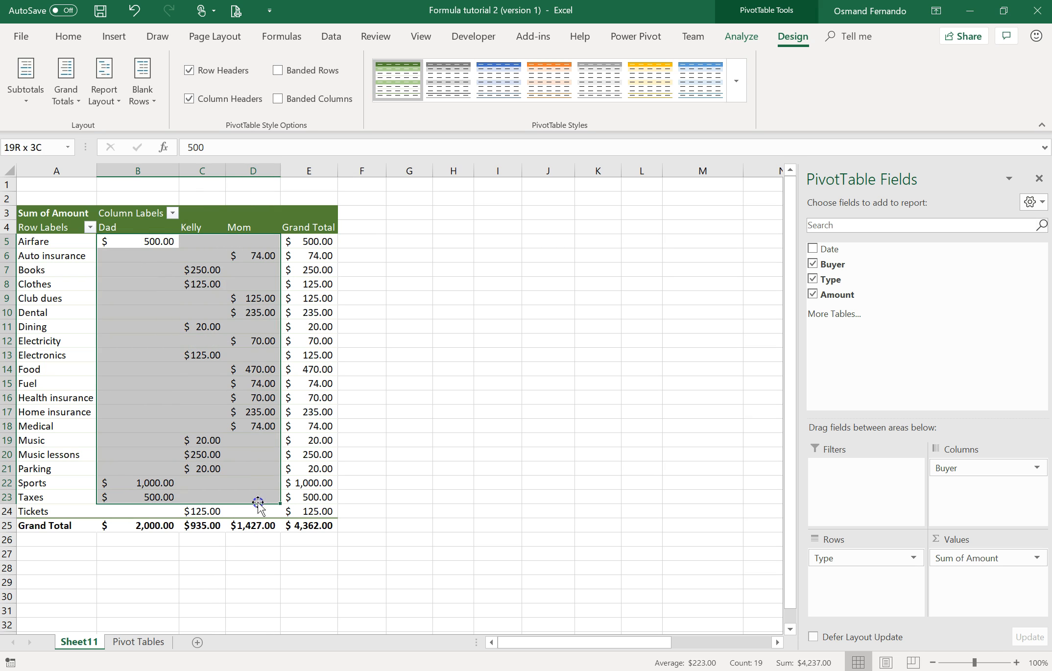
pyautogui.click(318, 240)
pyautogui.moveTo(61, 241); pyautogui.dragTo(307, 248)
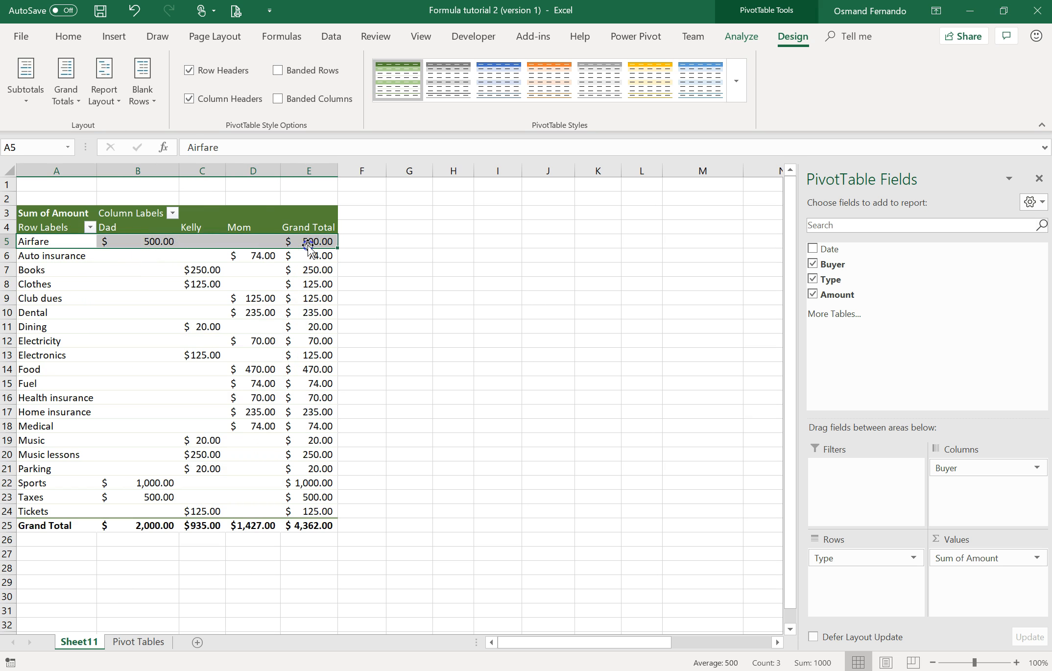
pyautogui.click(147, 527)
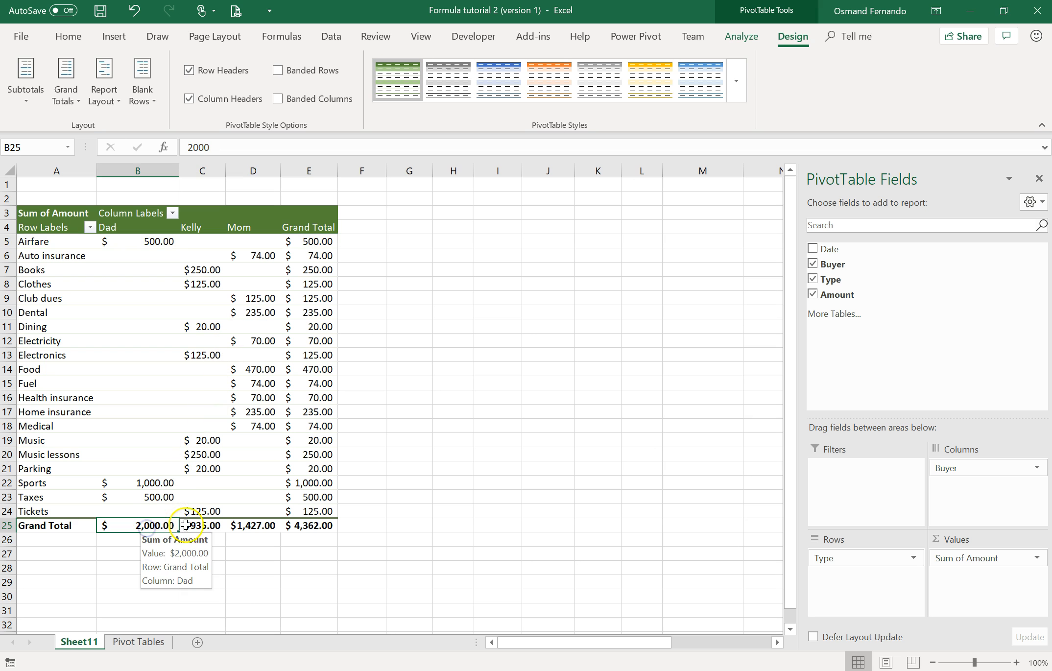
pyautogui.click(202, 526)
pyautogui.click(243, 525)
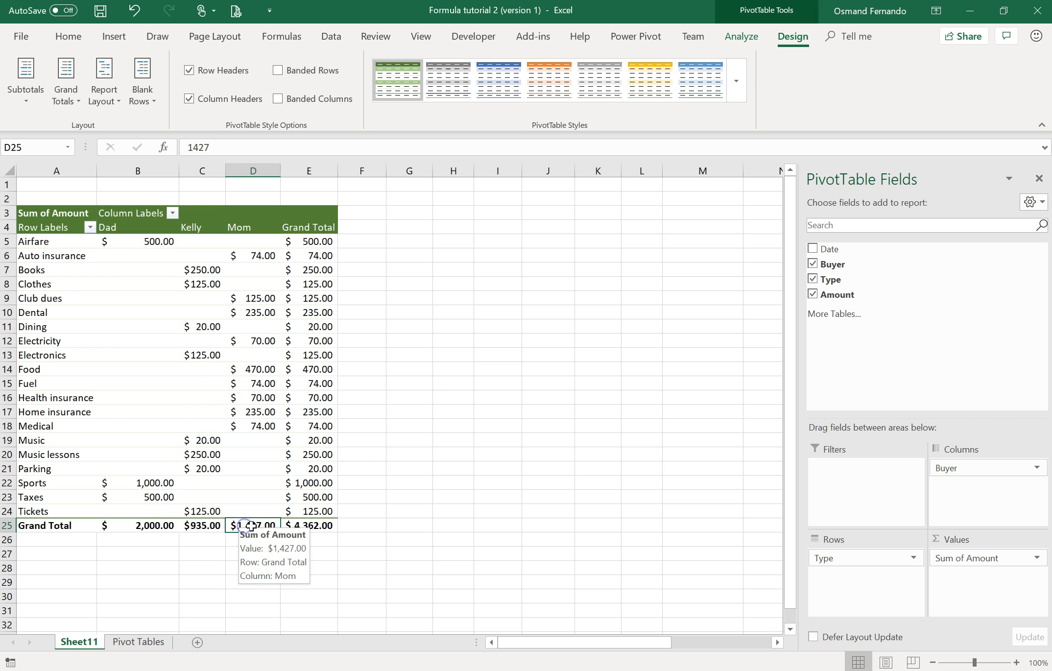
pyautogui.click(316, 526)
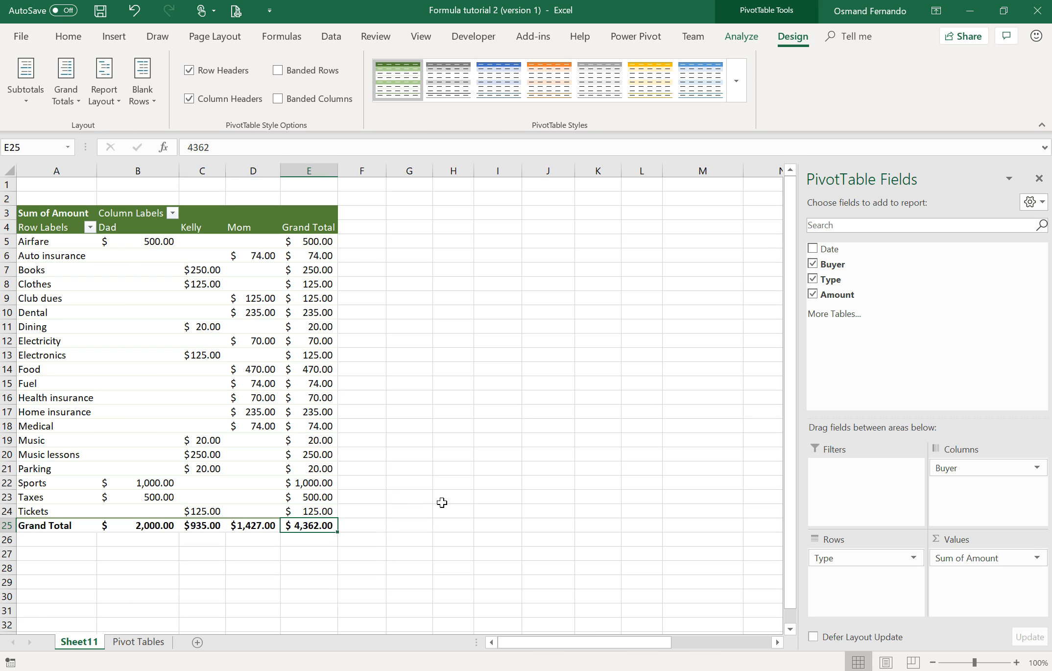
# - Rename the Sum of Amount heading in A3 as Expenses Analysis and widen column A to fit it
pyautogui.click(74, 214)
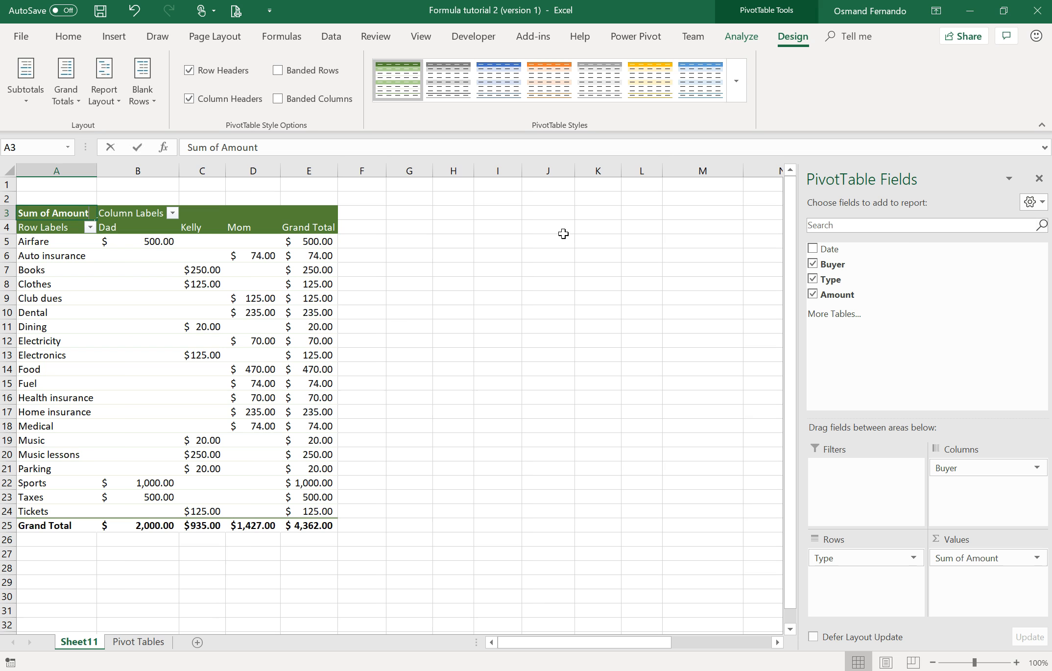
pyautogui.write('Expen')
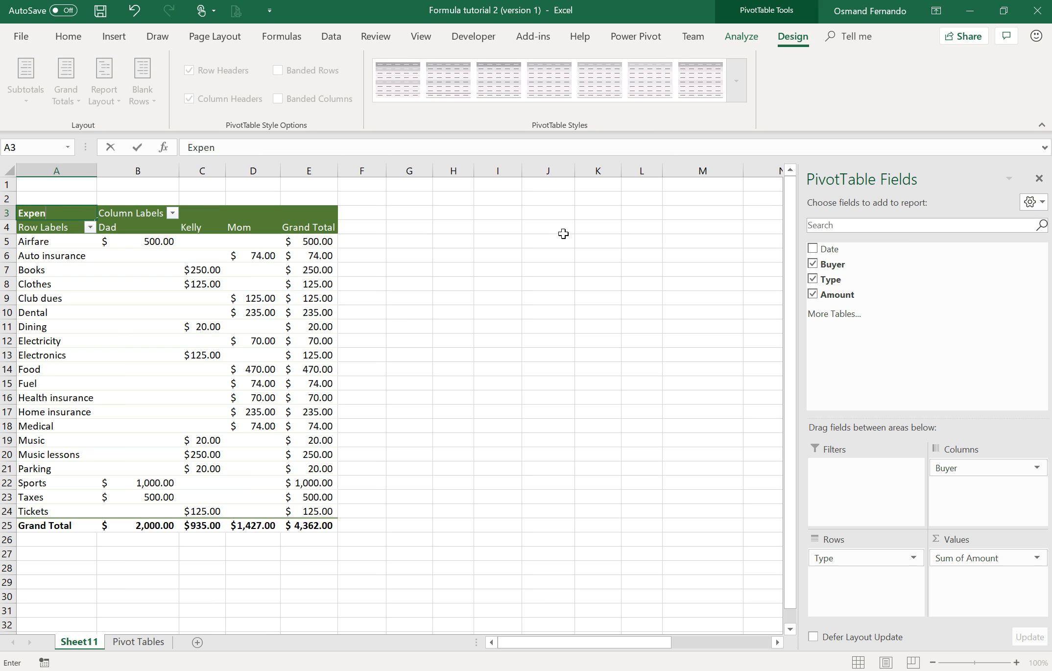
pyautogui.write('ses Analysis')
pyautogui.press('Return')
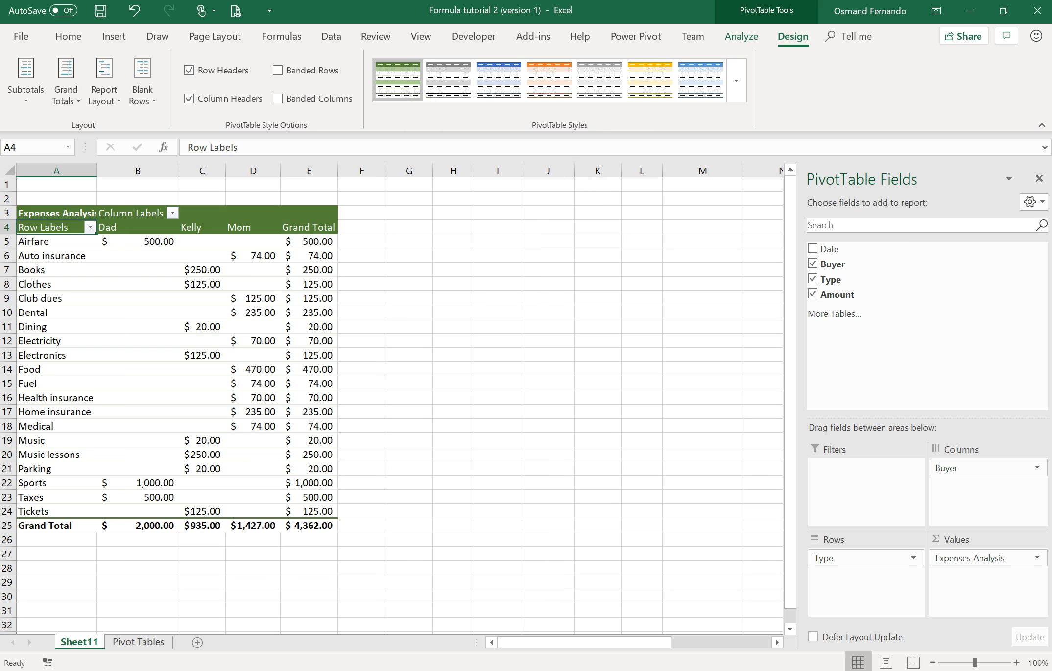
pyautogui.moveTo(97, 178); pyautogui.dragTo(109, 171)
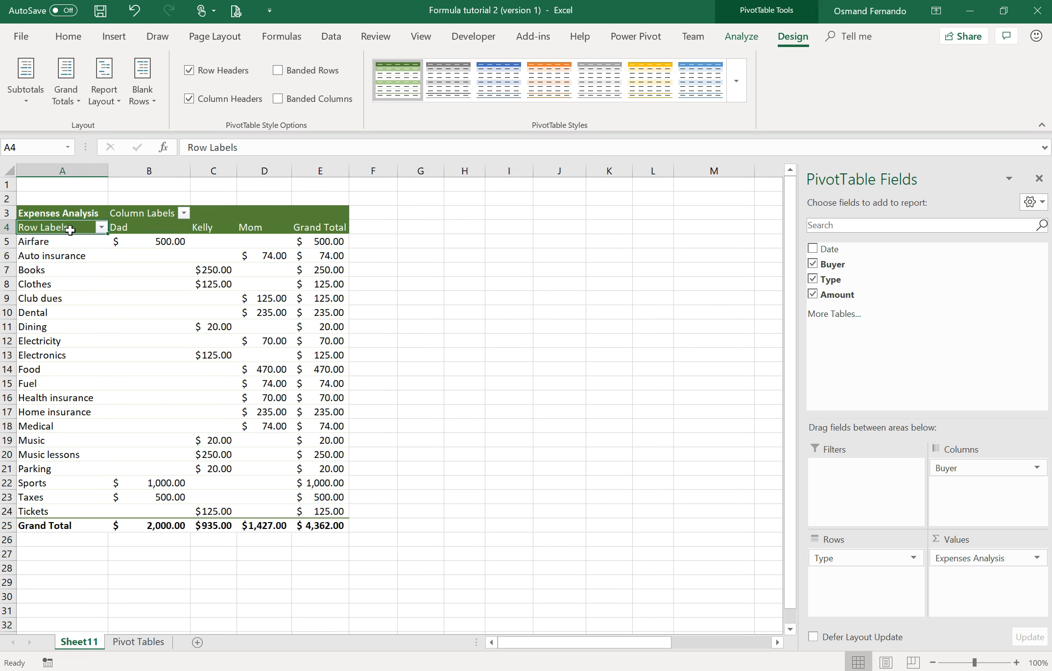
# - Rename the Row Labels heading in A4 as Expenses Type
pyautogui.write('h')
pyautogui.press('BackSpace')
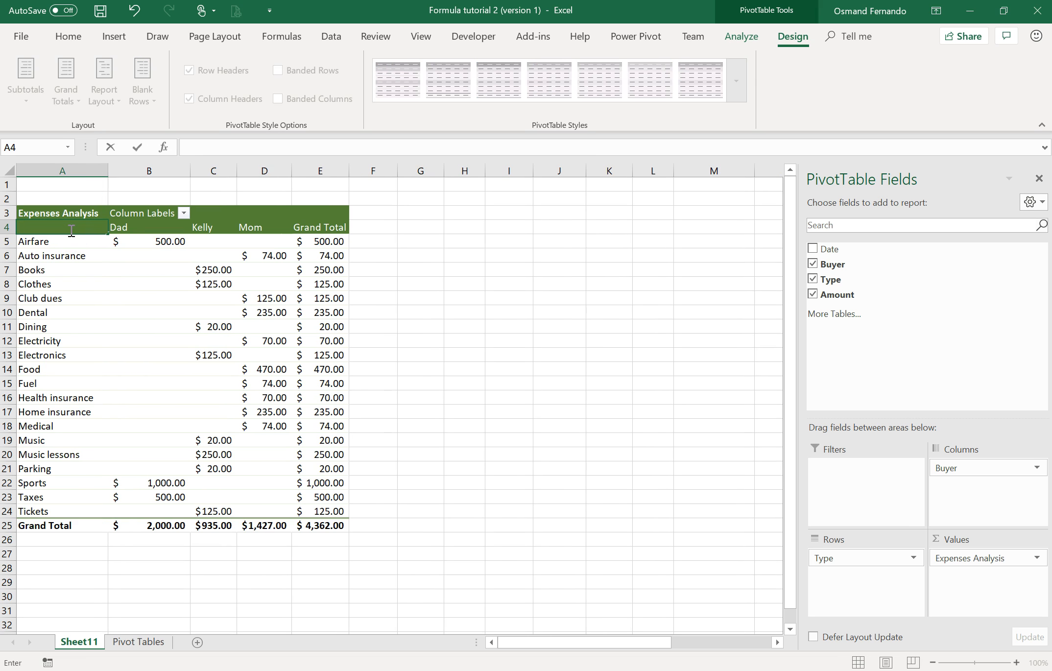
pyautogui.write('Expenses Analysis')
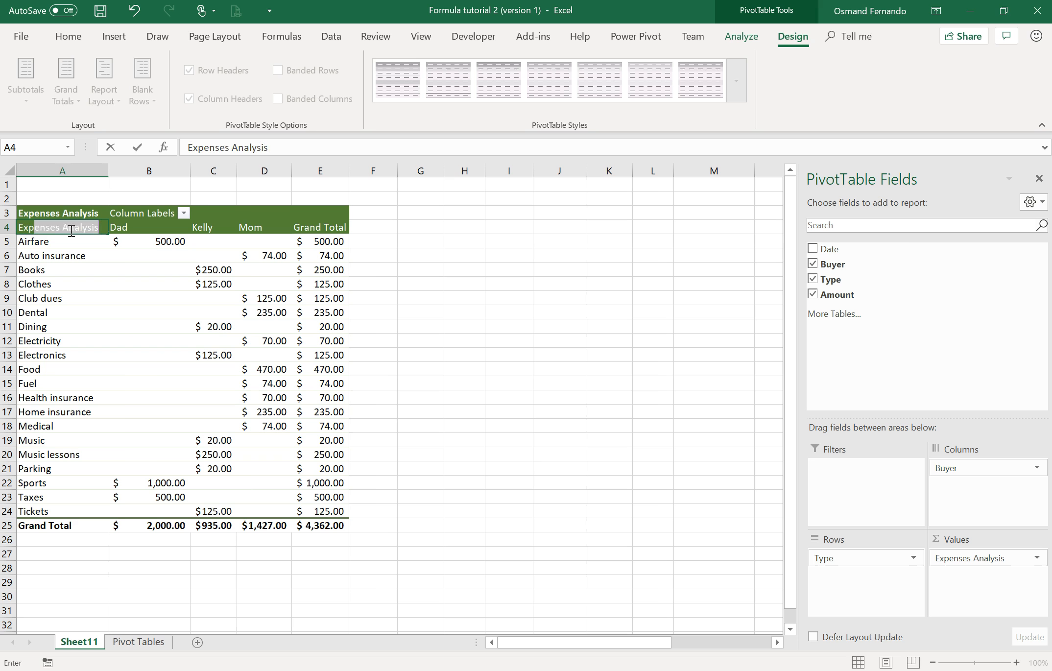
pyautogui.write('Type')
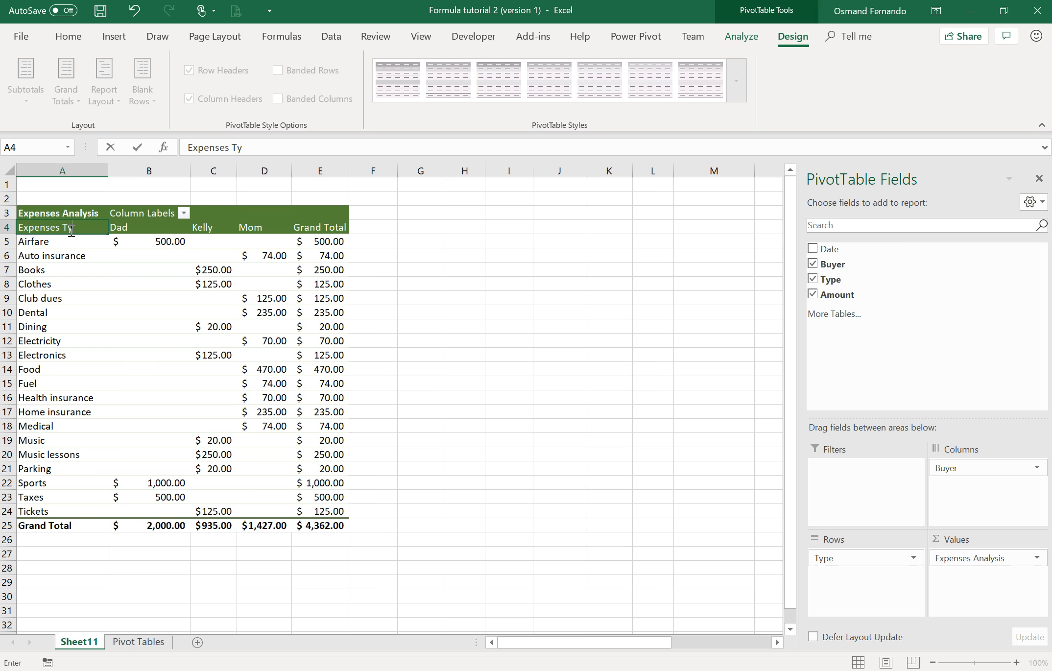
pyautogui.press('Return')
# - Rename the Column Labels heading in B3 as Buyers
pyautogui.press('Right')
pyautogui.press('Up')
pyautogui.press('Up')
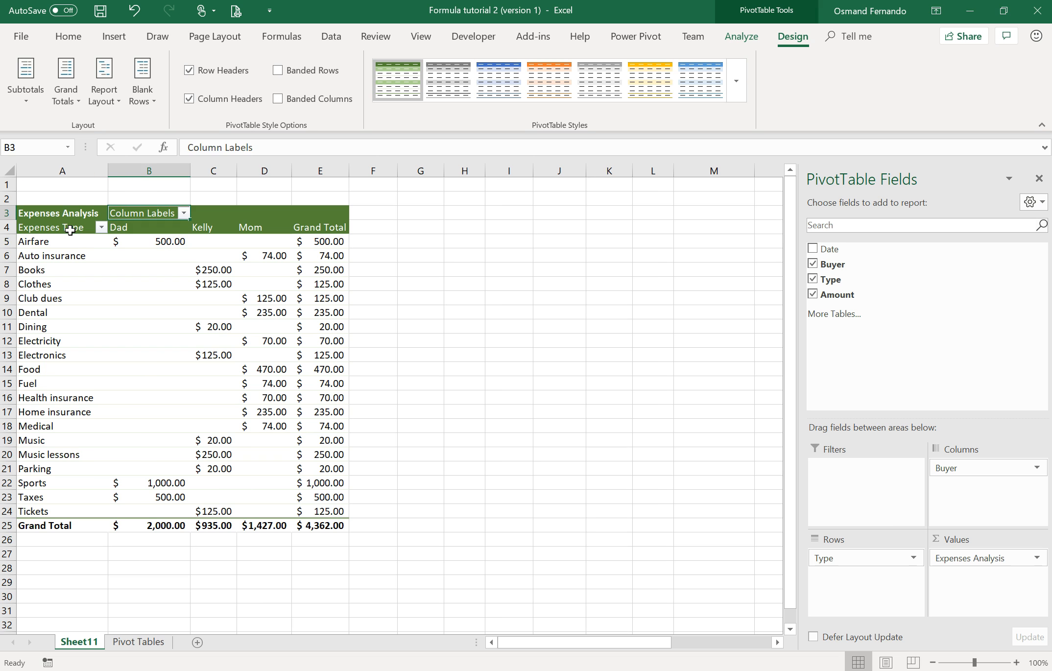
pyautogui.write('Buyers')
pyautogui.press('Return')
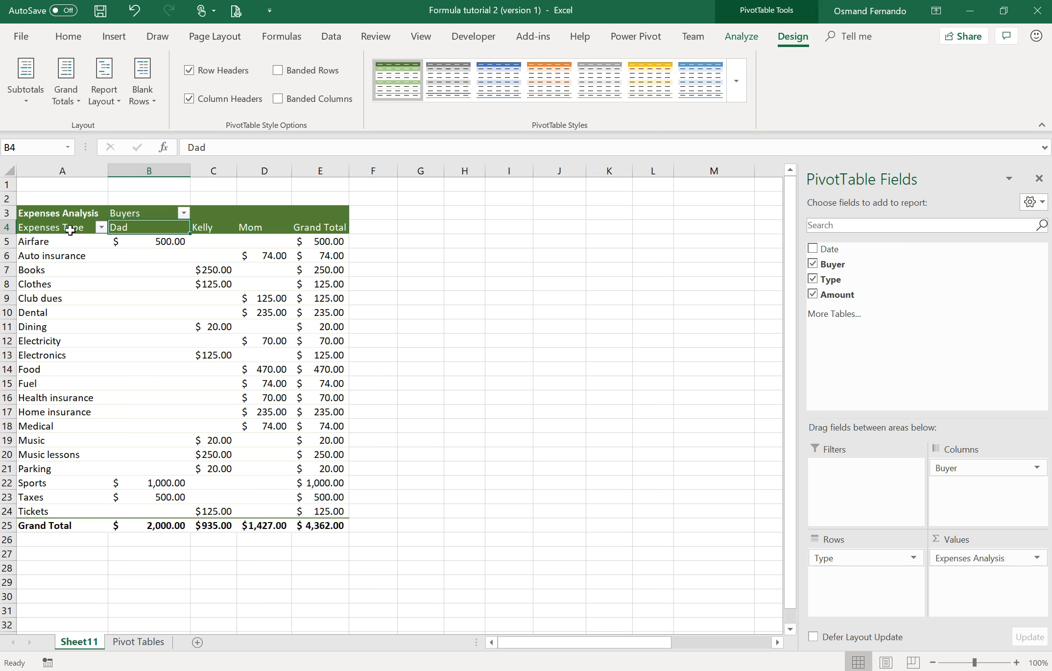
pyautogui.click(110, 369)
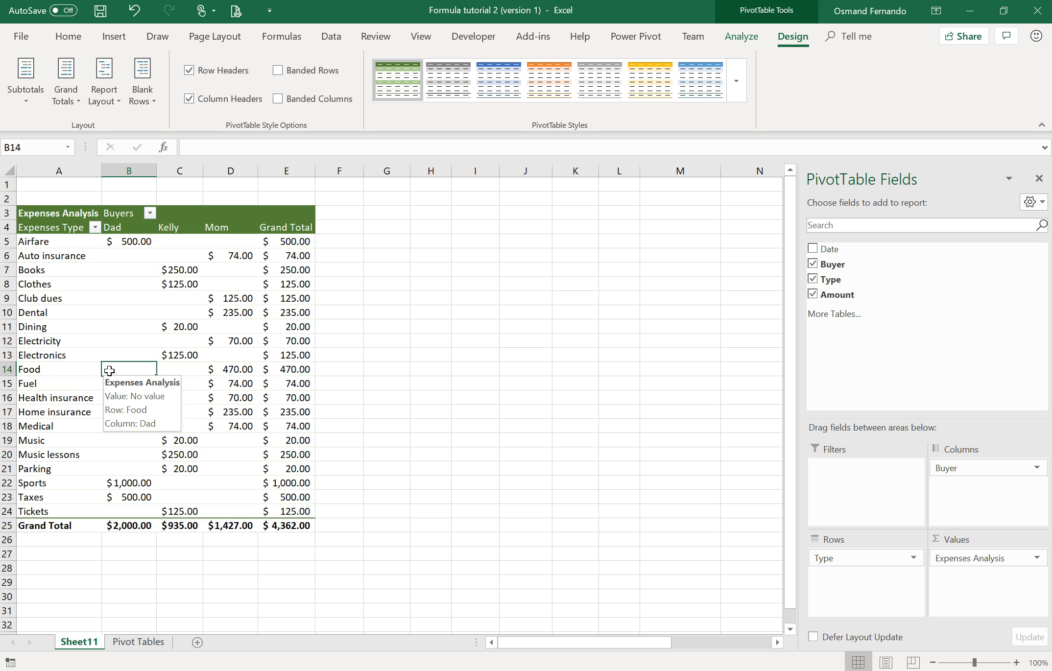